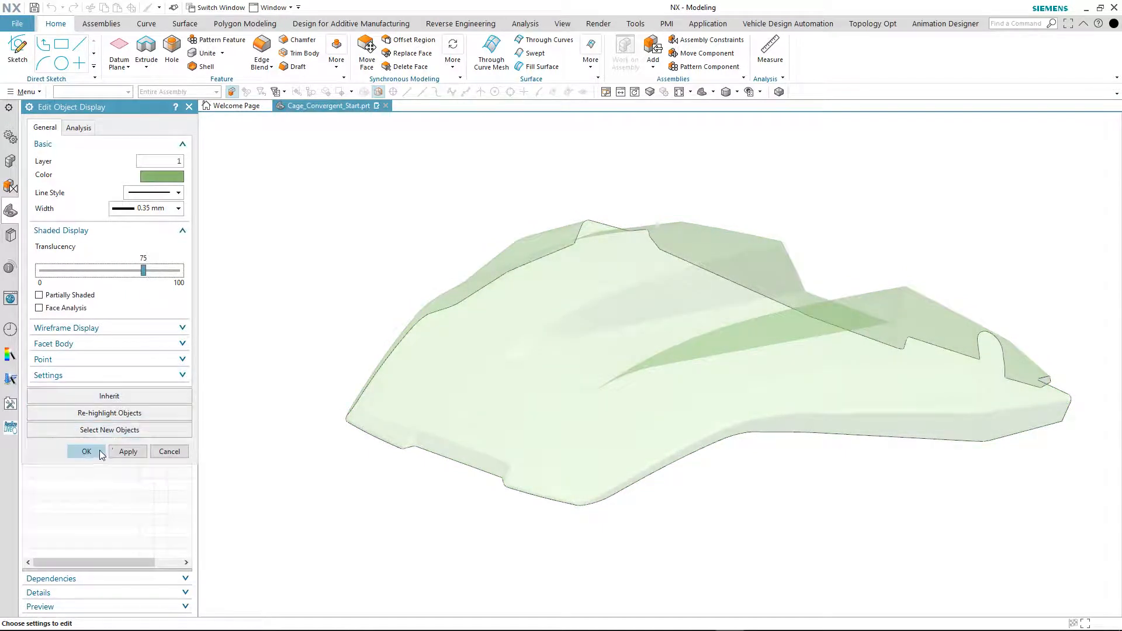
Confirm the convergent body's translucency of 75 and show the Face Blend (57) body.
left_click(93, 451)
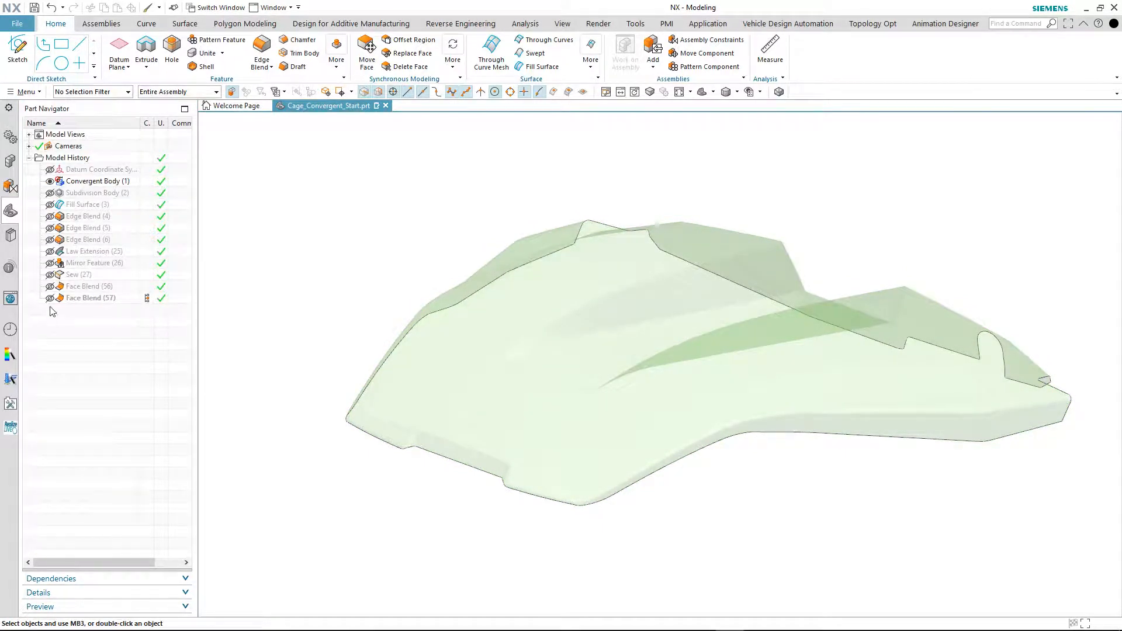
left_click(51, 300)
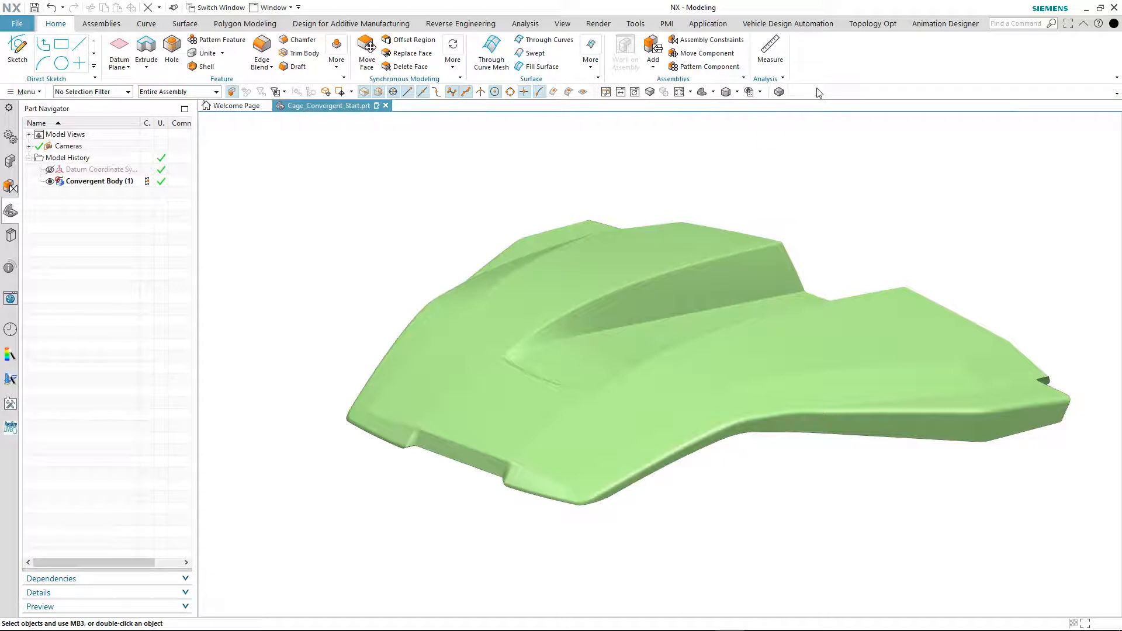
Set the convergent body's translucency to 75 in its object display settings.
key("ctrl+j")
left_click(674, 223)
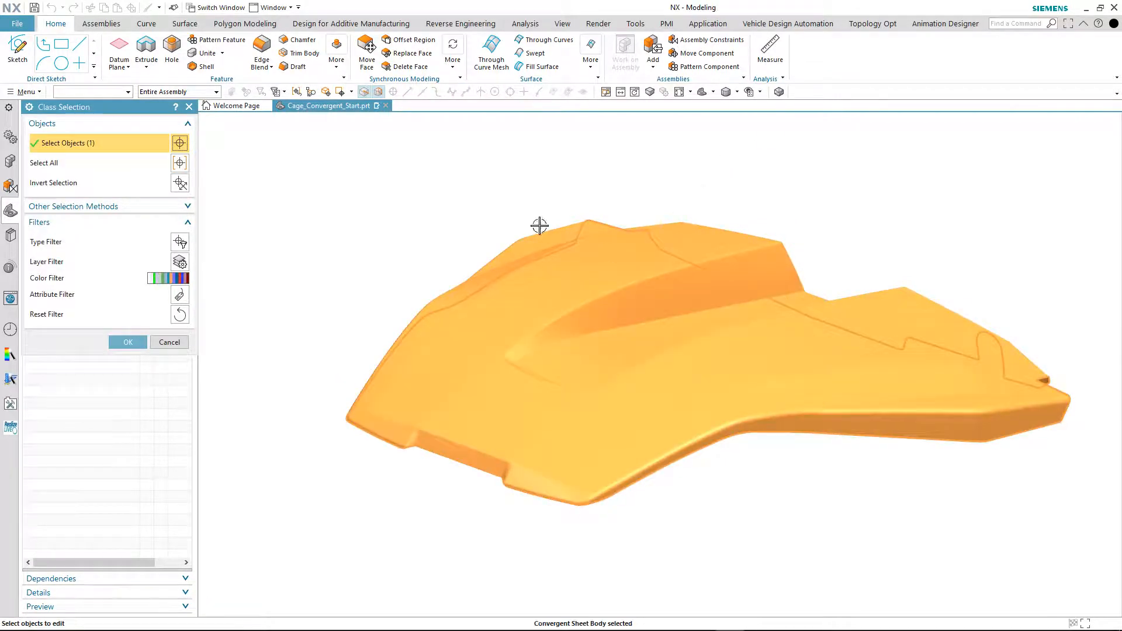
middle_click(463, 205)
left_click_drag(57, 271, 146, 278)
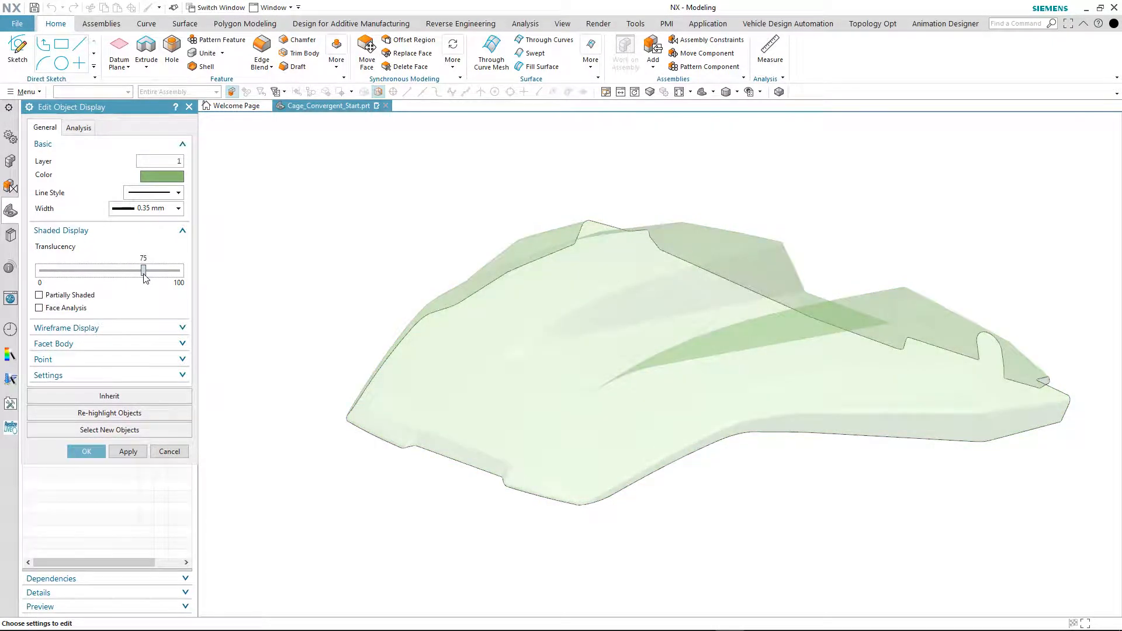
middle_click(429, 296)
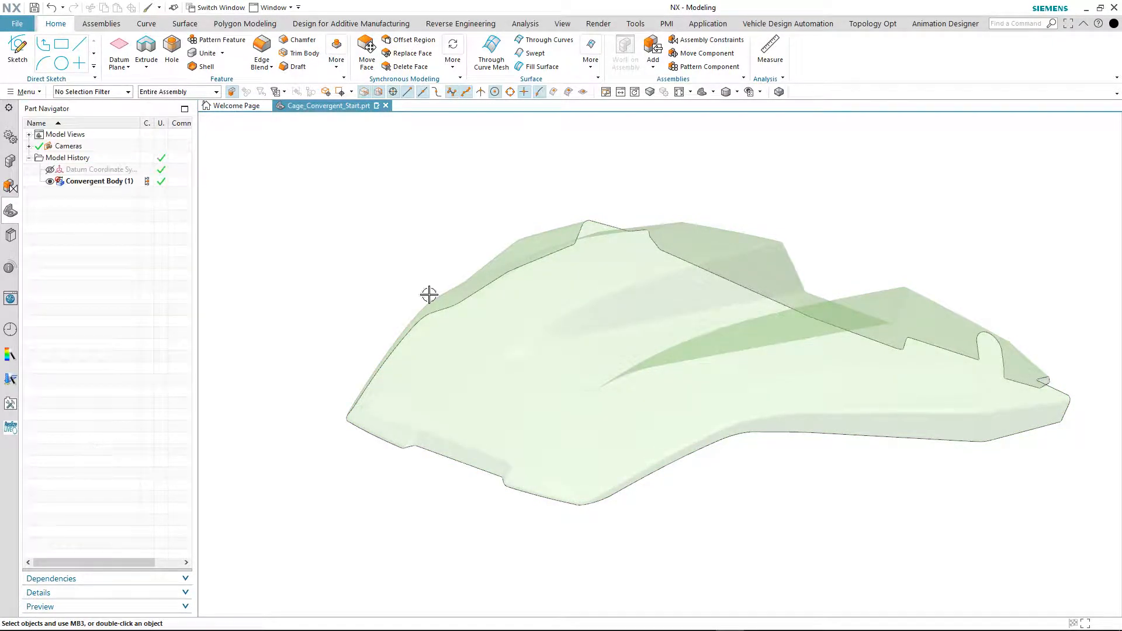
Display the convergent body's facet edges and orient the view squarely from above.
left_click(779, 92)
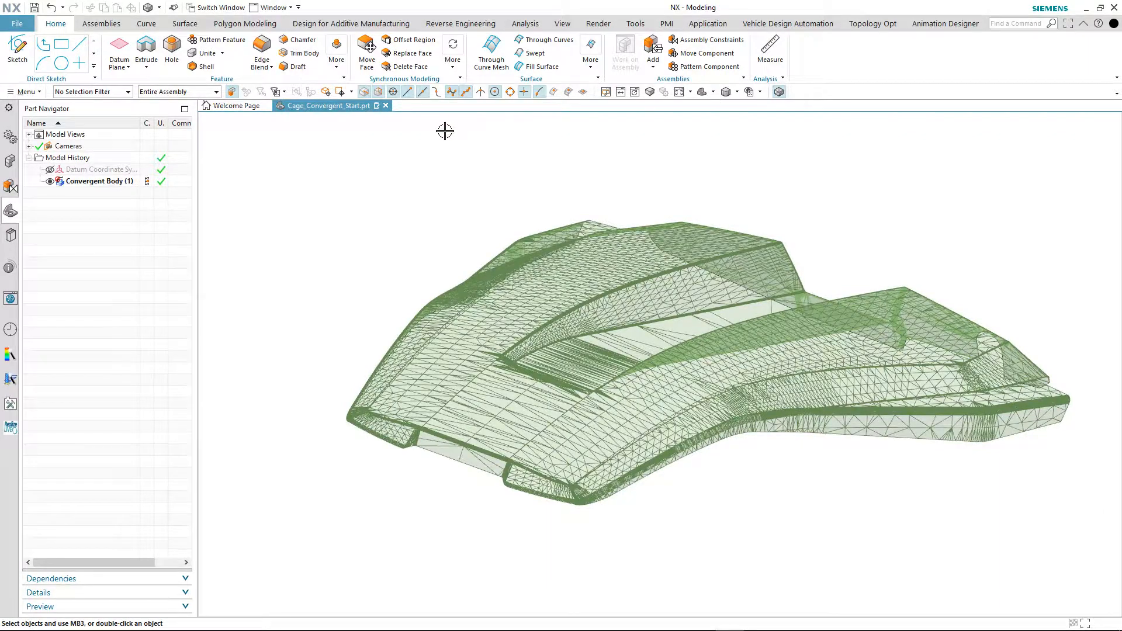
middle_click_drag(463, 158, 380, 248)
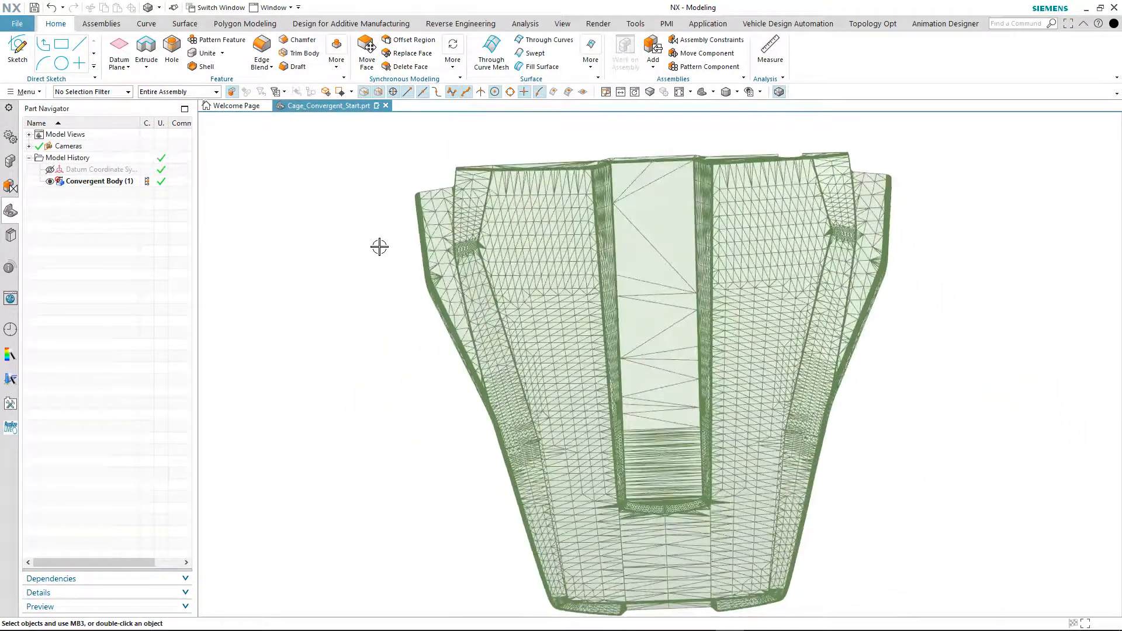
key("F8")
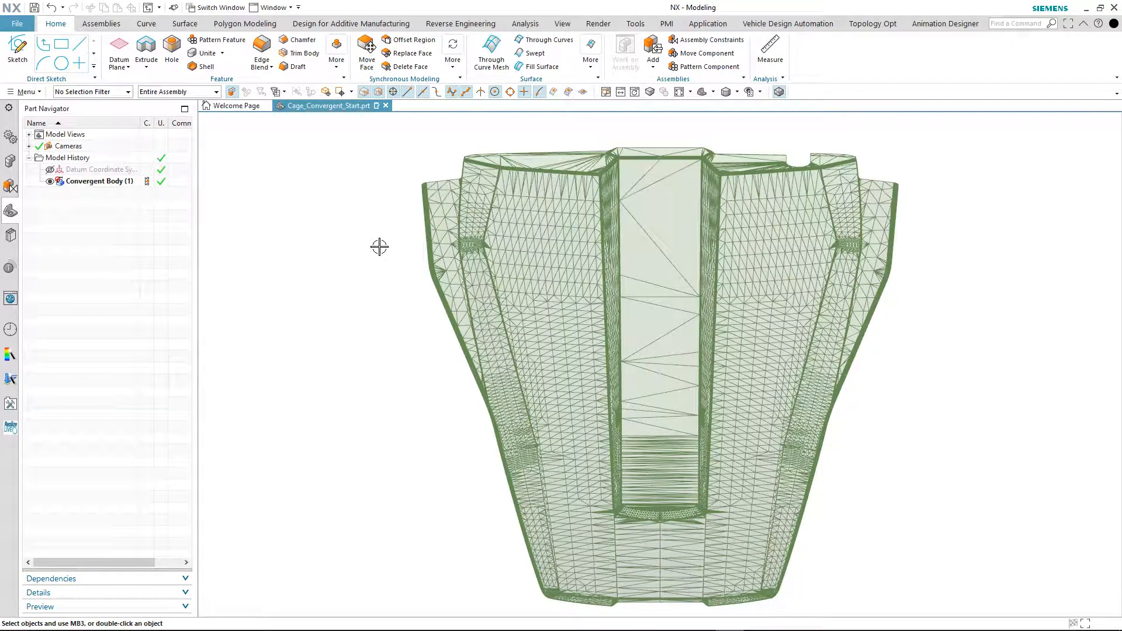
Enter NX Realize Shape and draw a quad cage face on the facets beside the central channel, at the body's wide end.
left_click(184, 23)
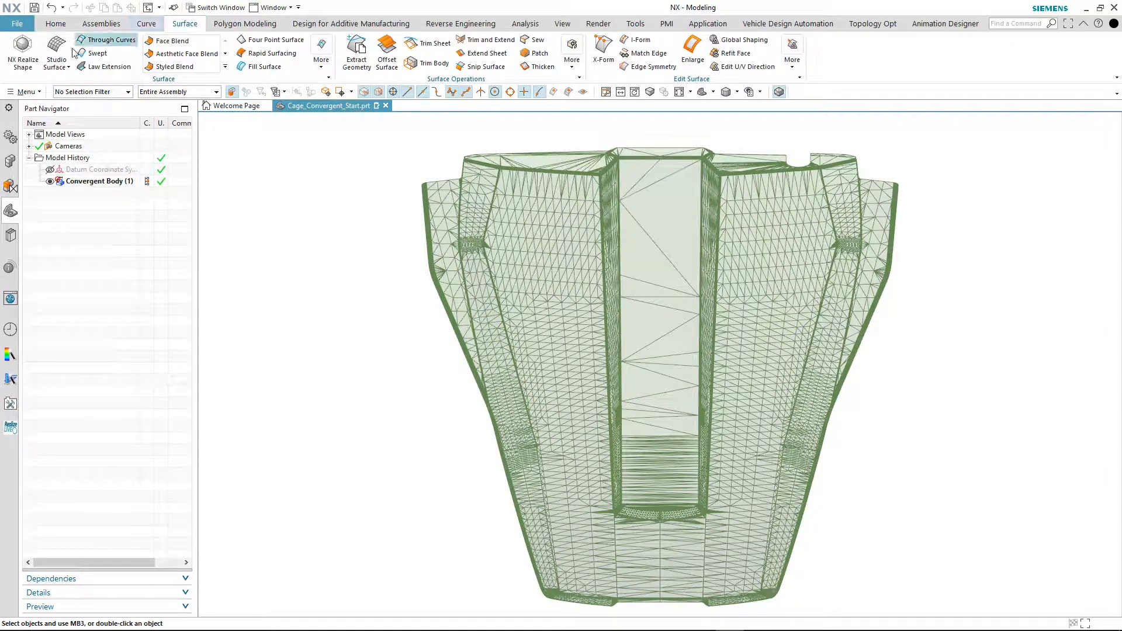
left_click(22, 64)
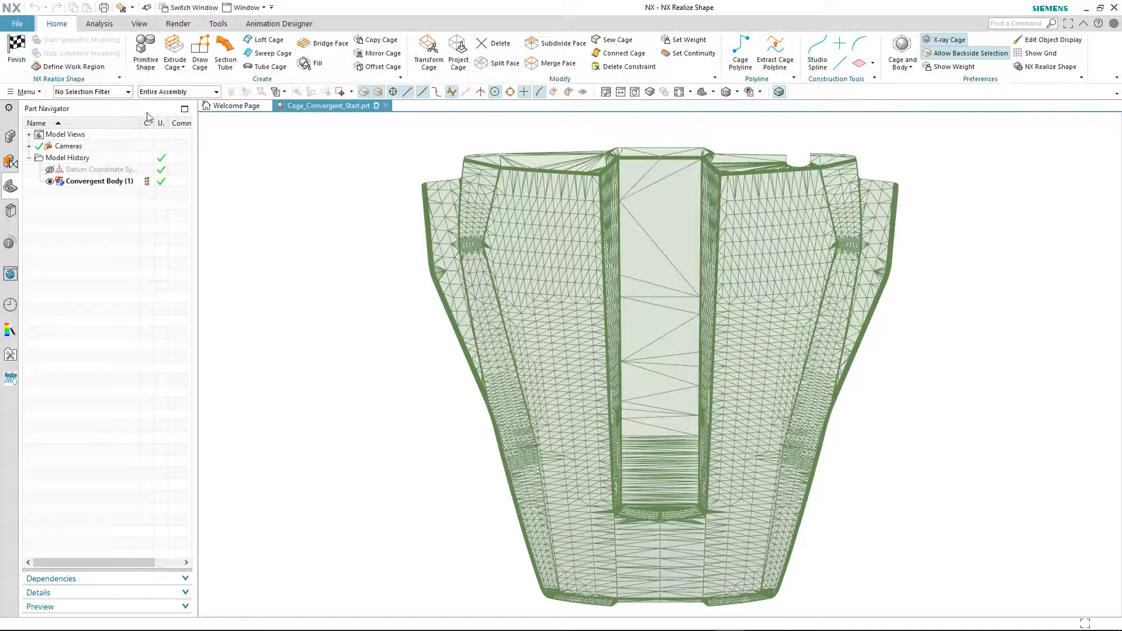
left_click(199, 53)
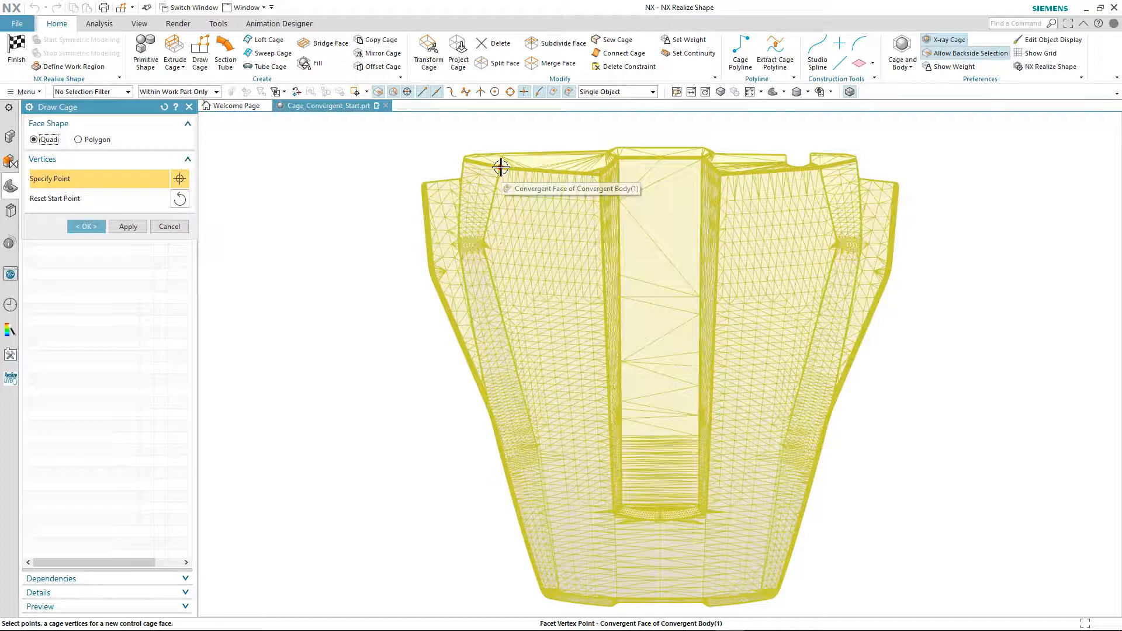
left_click(500, 168)
left_click(599, 176)
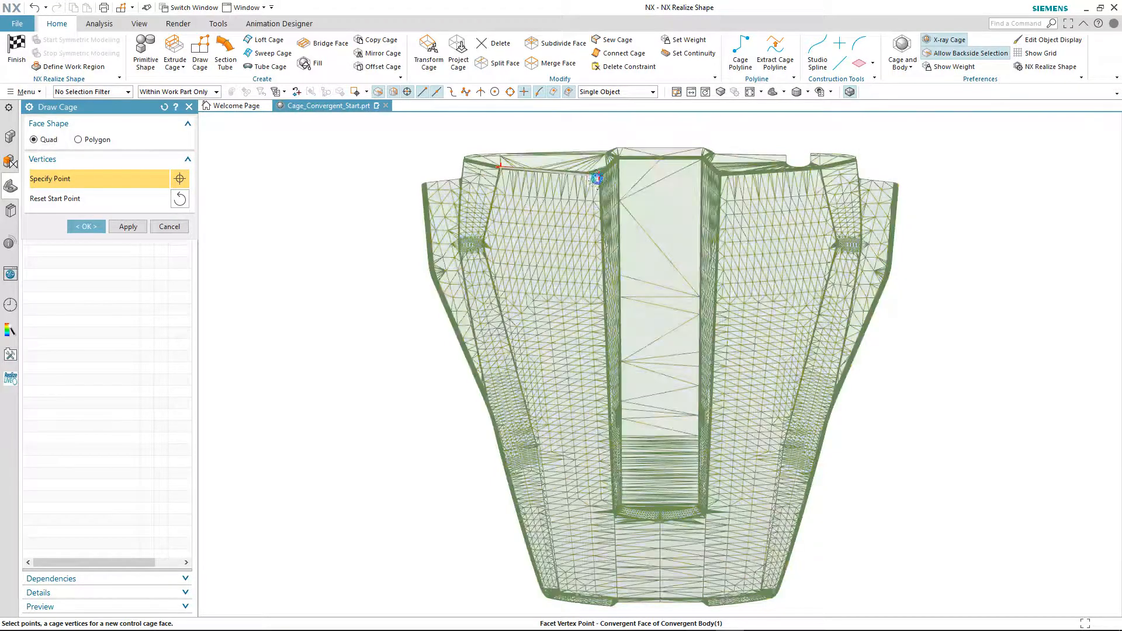
left_click(601, 258)
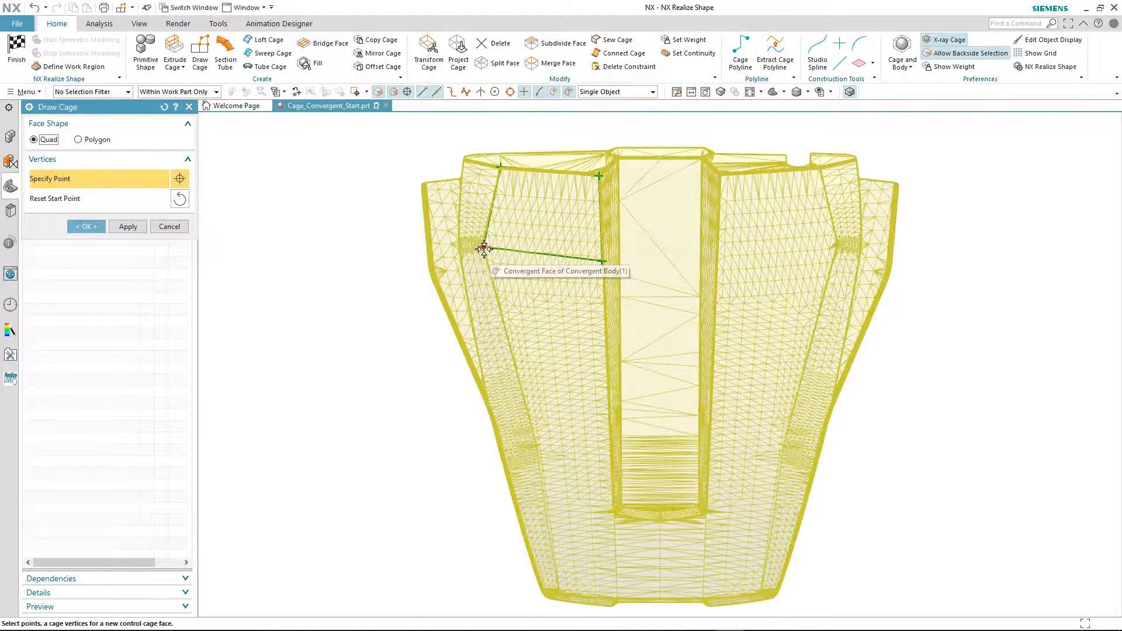
left_click(484, 249)
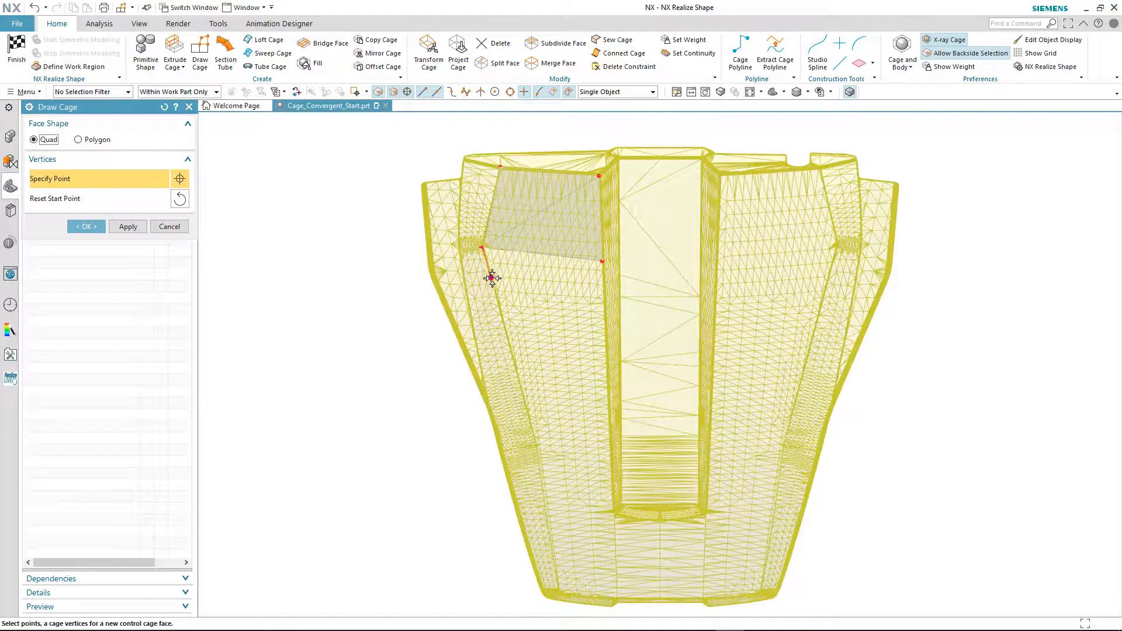
Extend the cage with three more quad faces along the channel, following the facet body's outer crease and channel edge.
left_click(501, 321)
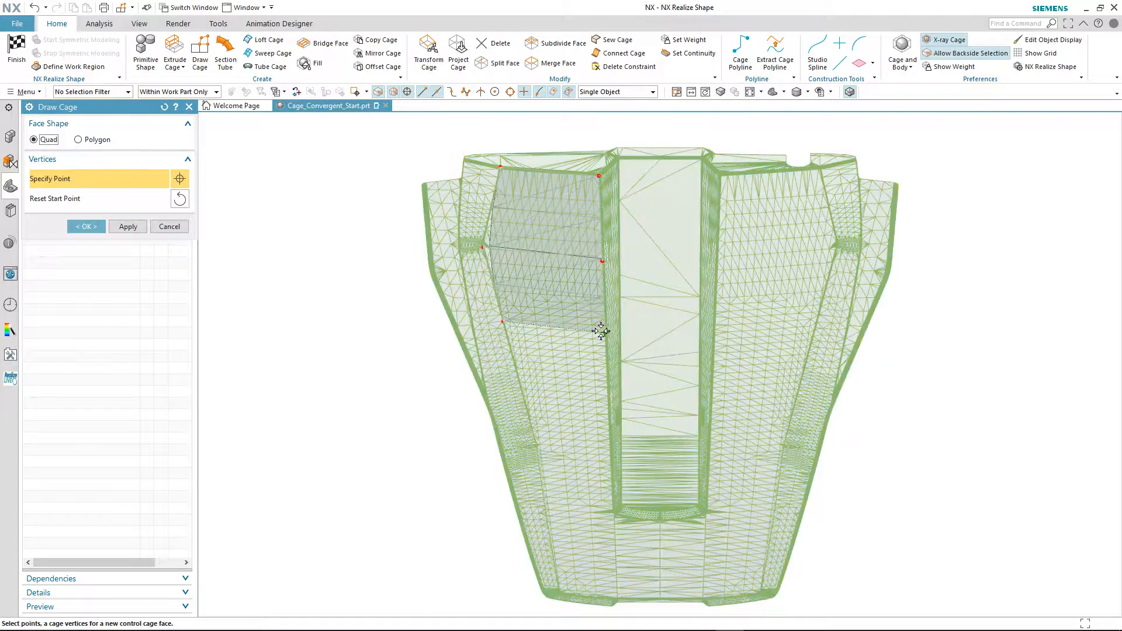
left_click(604, 332)
left_click(606, 385)
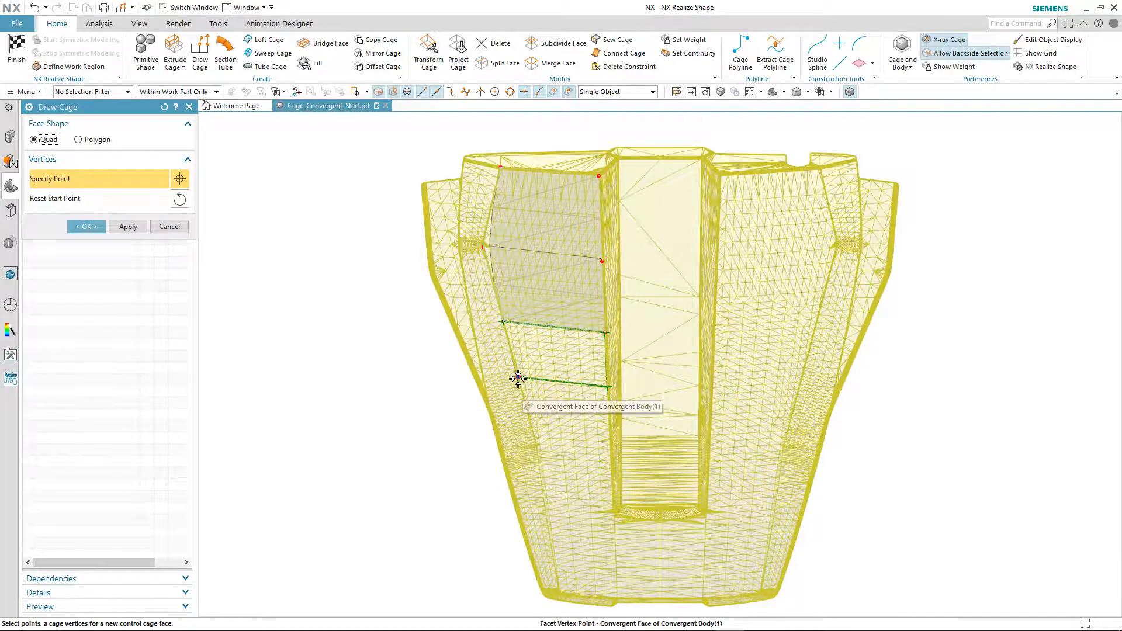
left_click(518, 380)
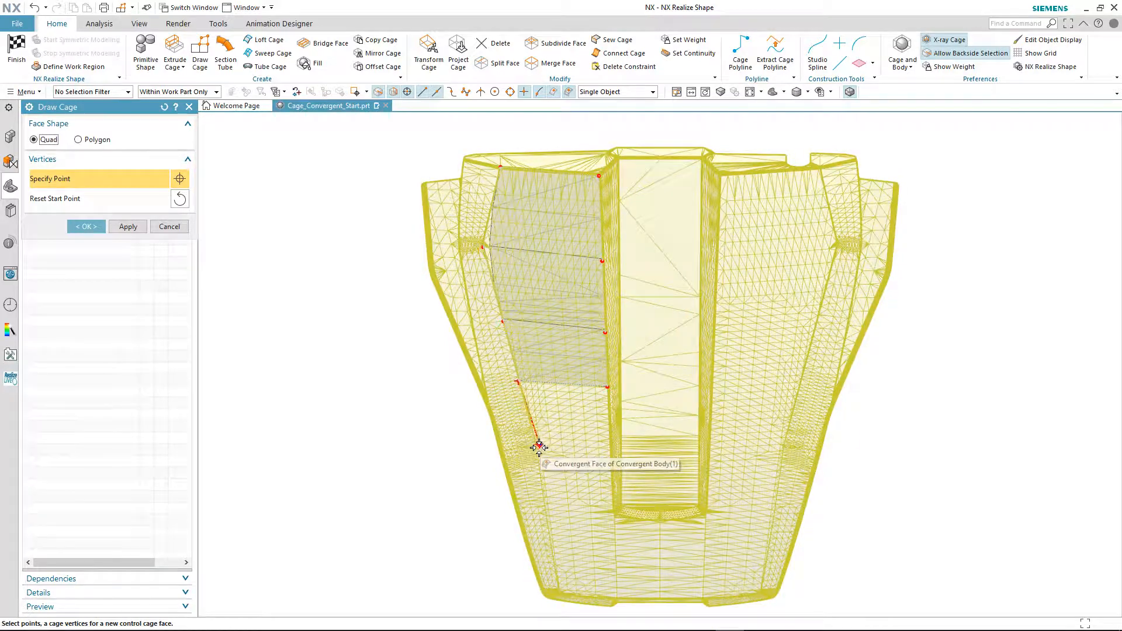
left_click(536, 448)
left_click(612, 455)
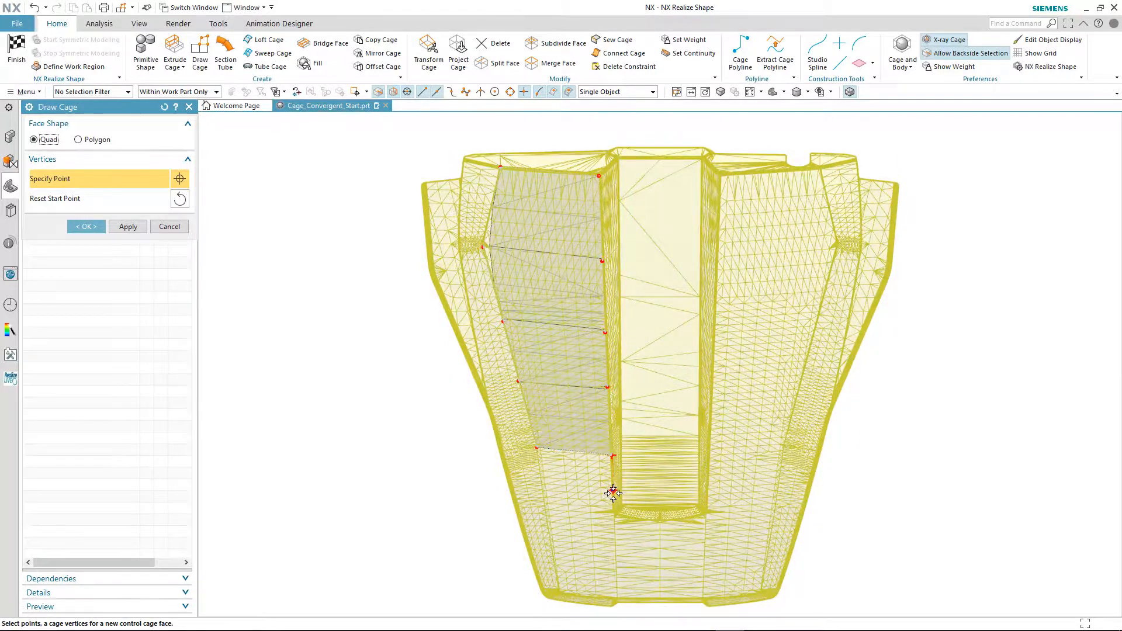
Continue the cage strip with three further quad faces, past the end of the channel to the body's narrow end.
left_click(612, 504)
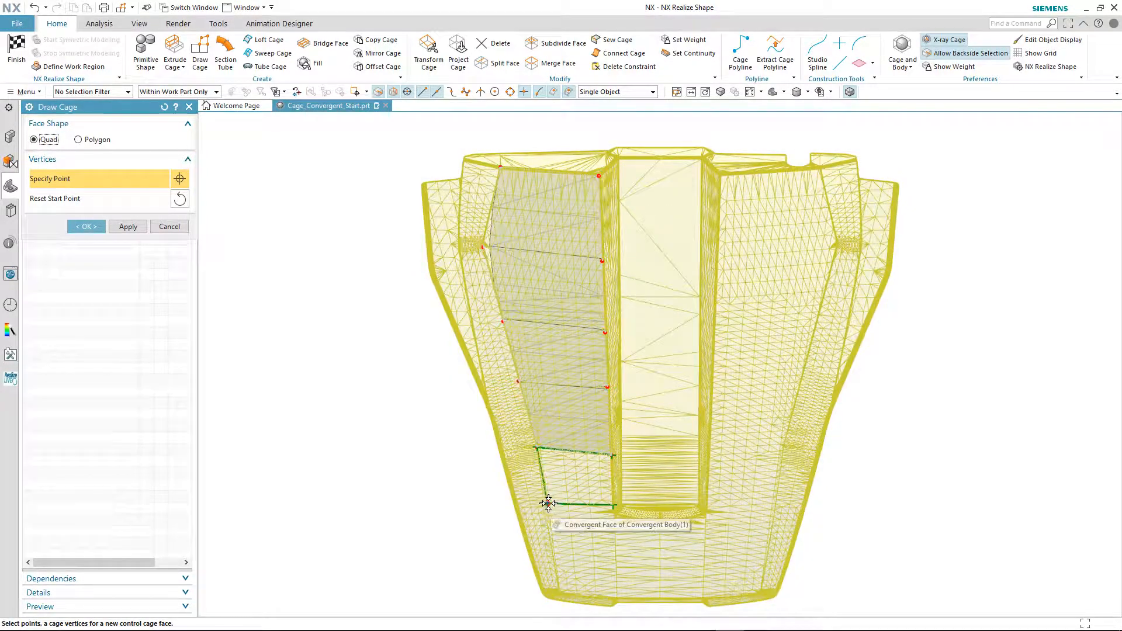
left_click(545, 504)
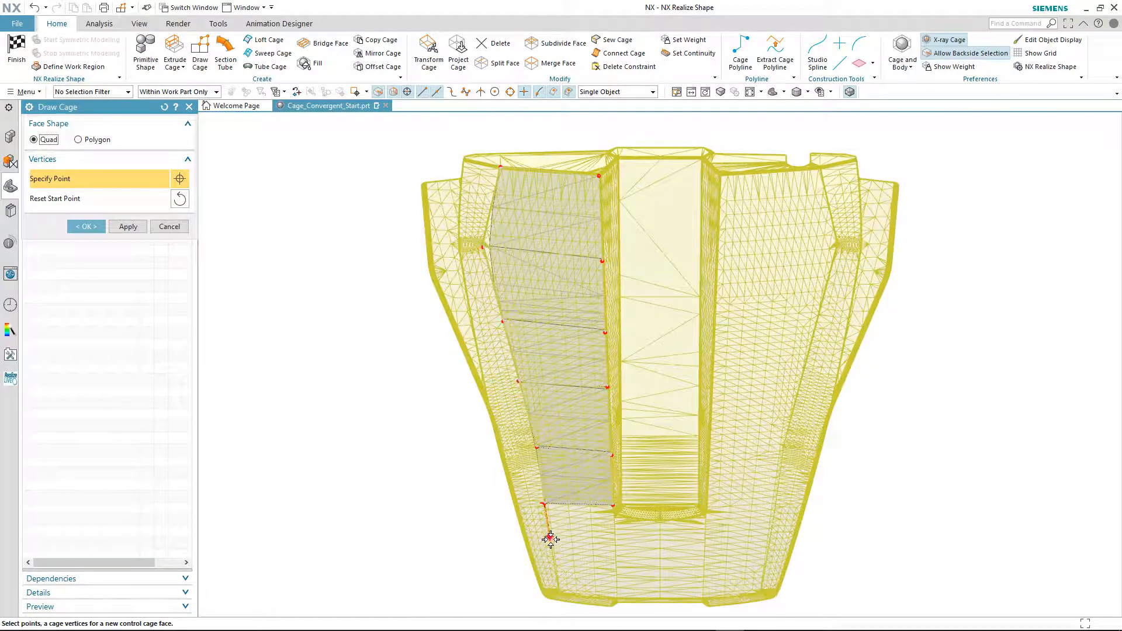
left_click(553, 559)
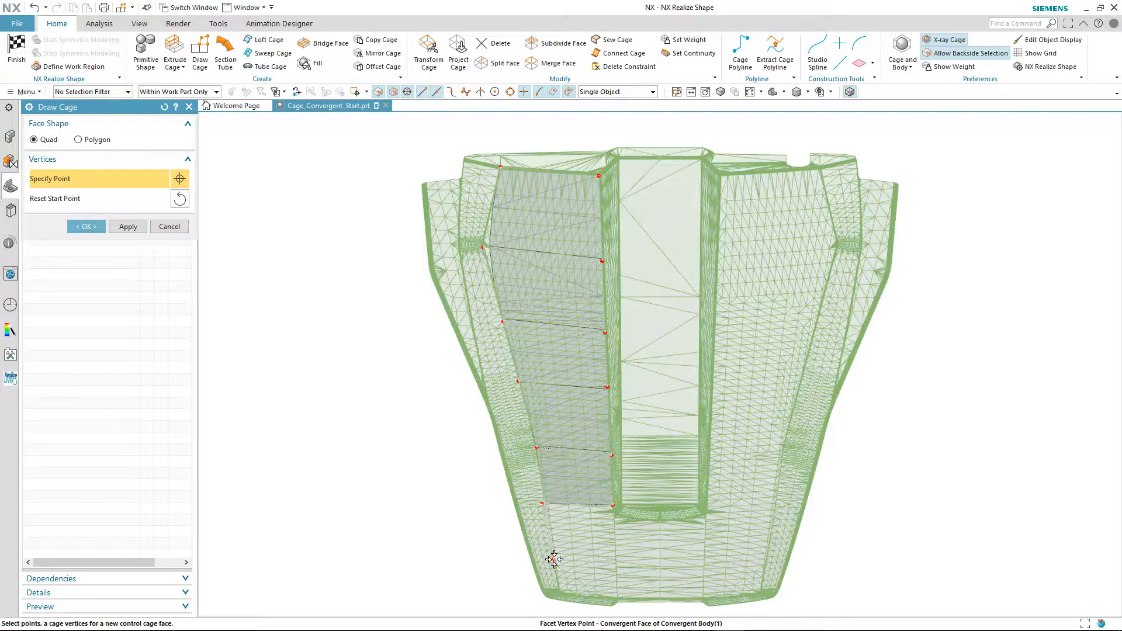
left_click(612, 562)
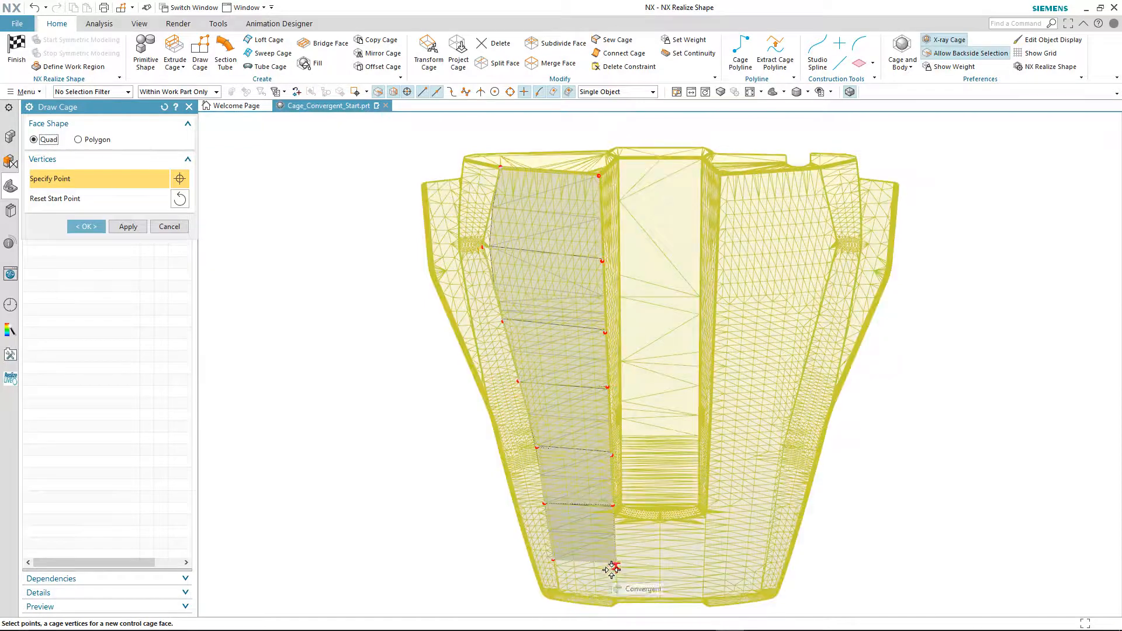
left_click(614, 601)
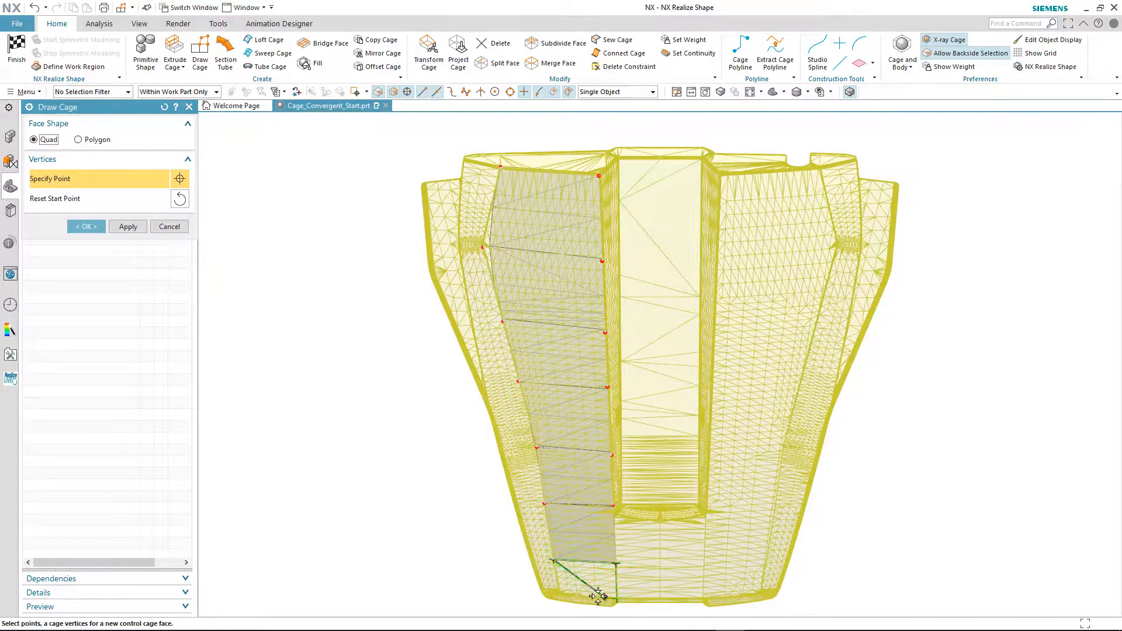
left_click(560, 592)
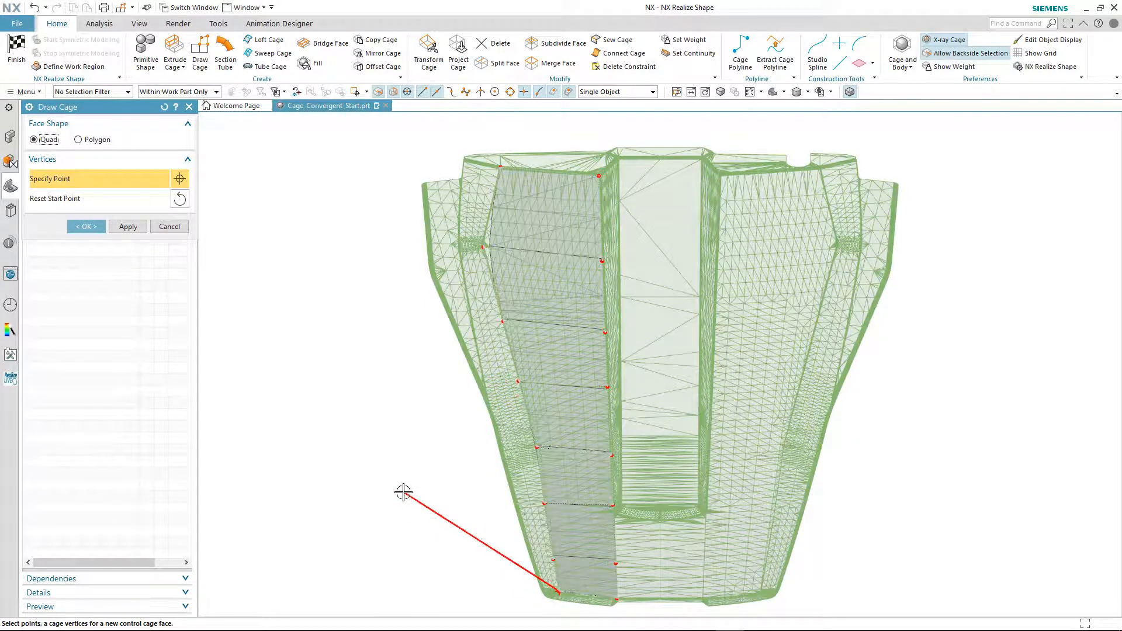
Transform the outer cage vertex shared by the two faces nearest the wide end, moving it slightly outward along YC.
left_click(440, 57)
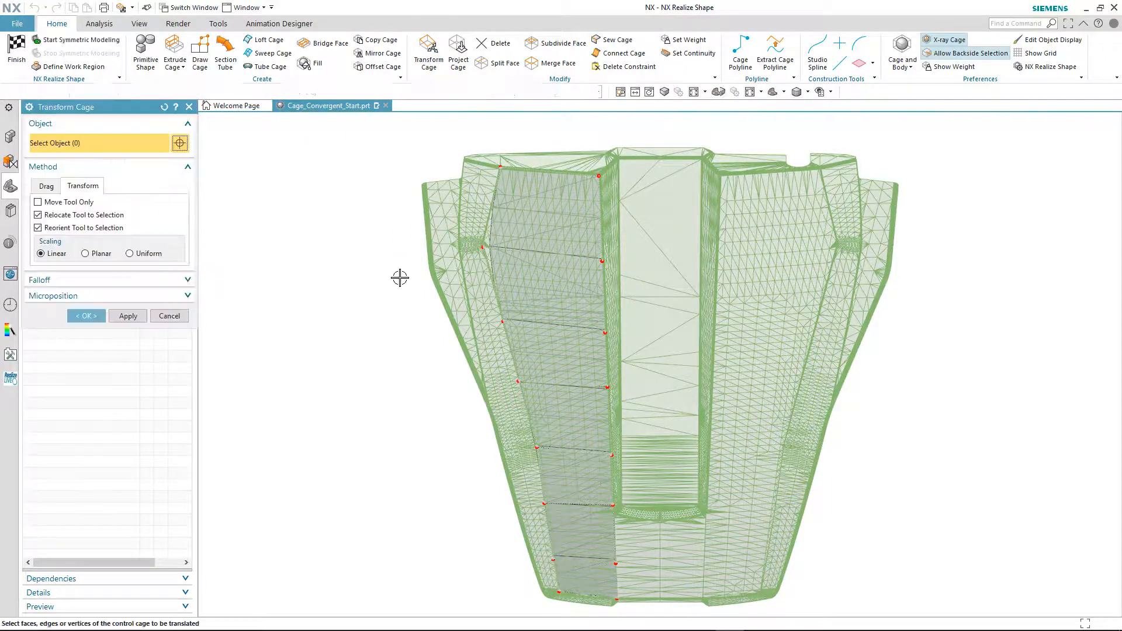
left_click(513, 225)
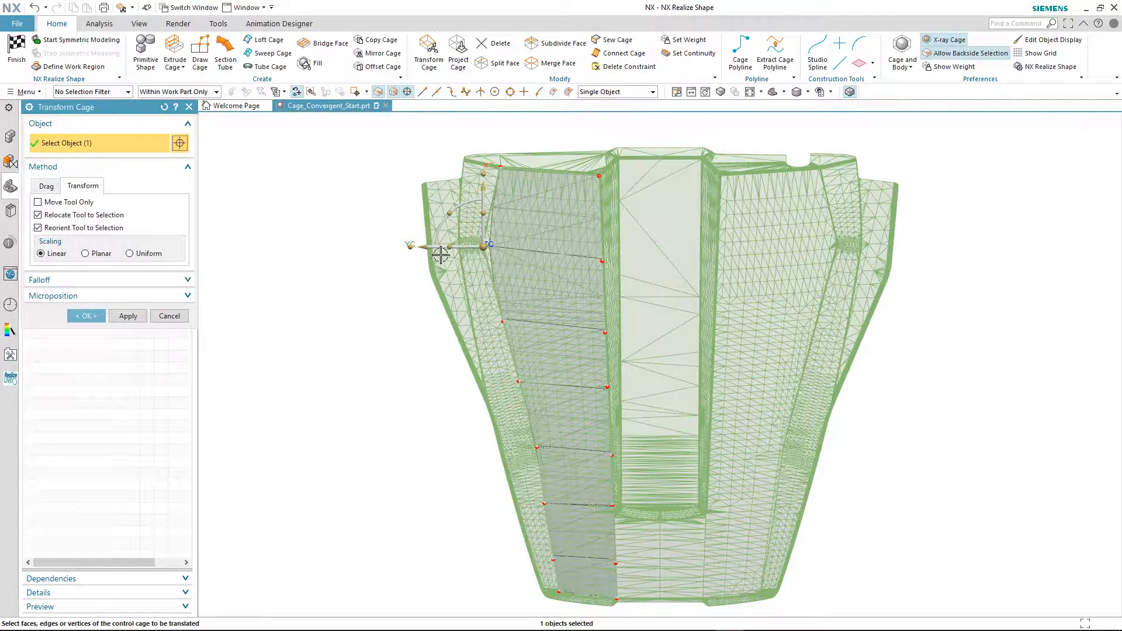
left_click_drag(423, 247, 415, 251)
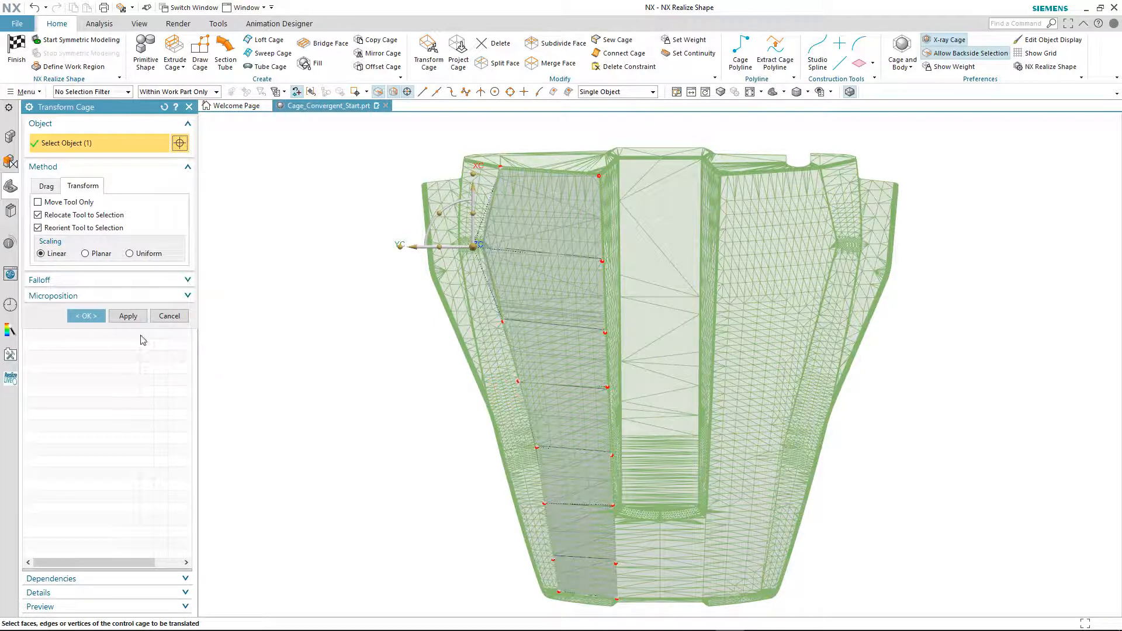
left_click(86, 315)
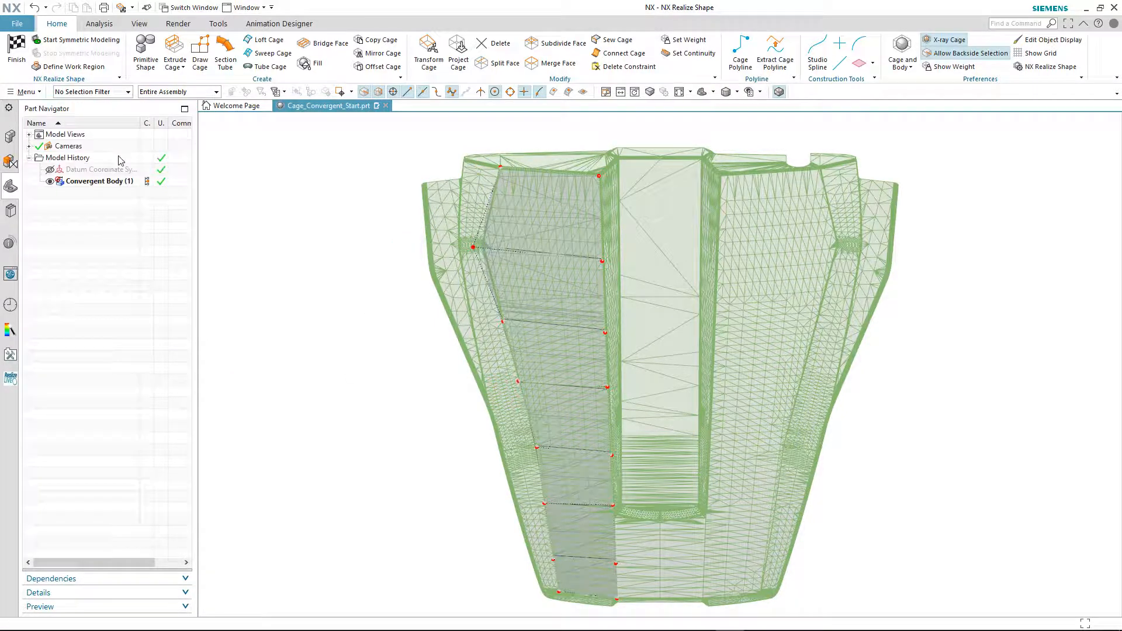
Start symmetric modeling about the body's central plane to mirror the cage strip onto the other side.
left_click(87, 42)
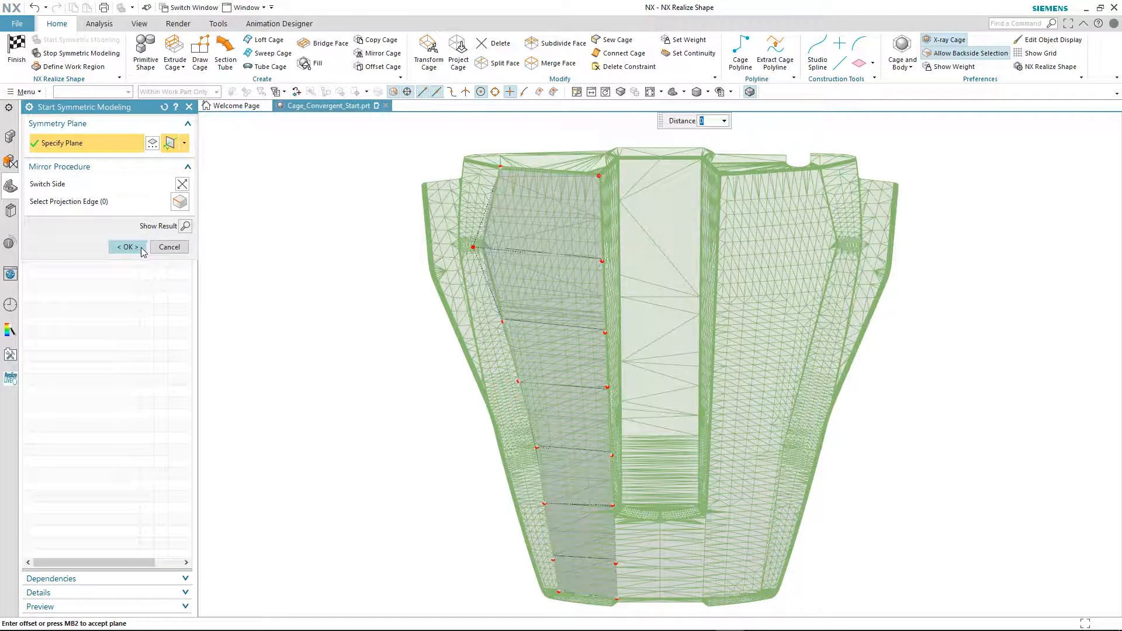
left_click(135, 248)
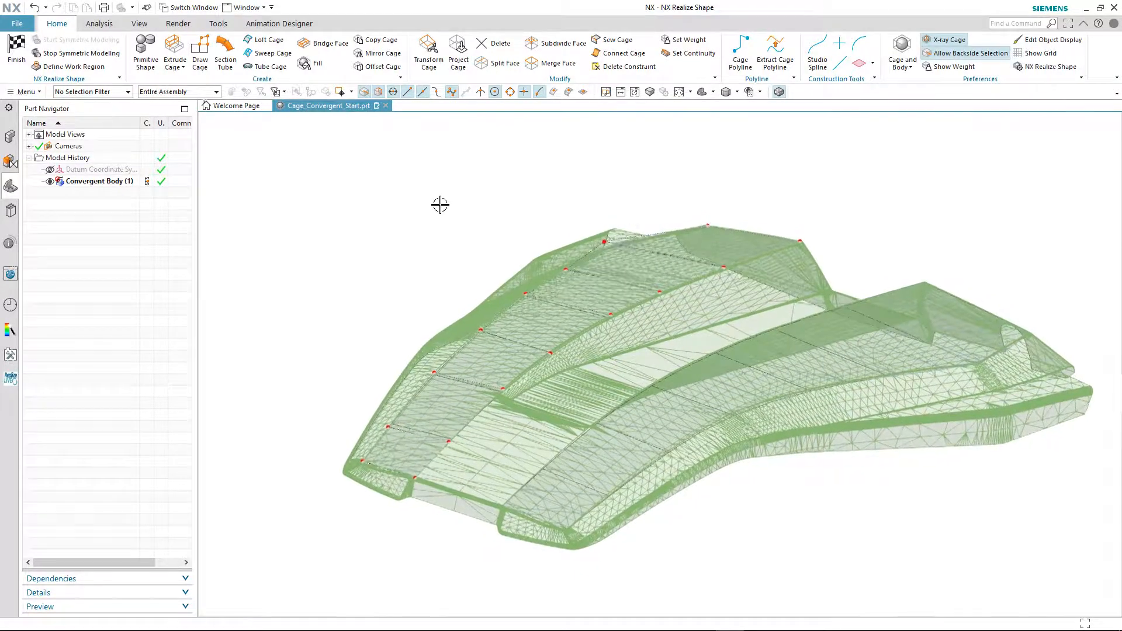
Check the mirrored cage strips with facet edges off and the convergent body hidden, and restore both displays.
left_click(779, 92)
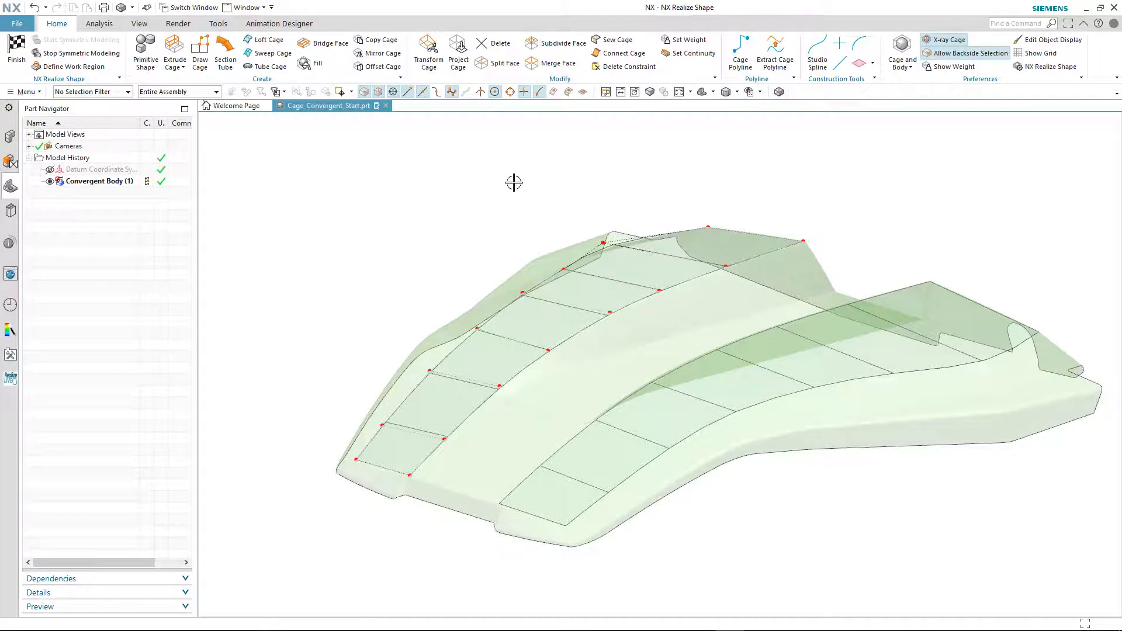
left_click(51, 182)
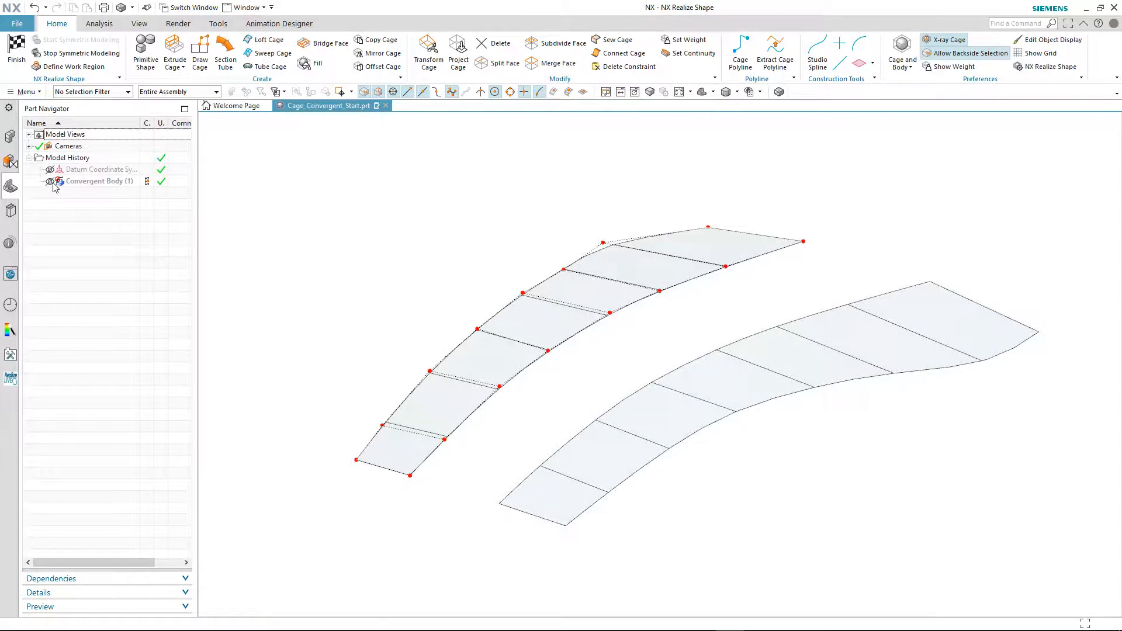
left_click(51, 182)
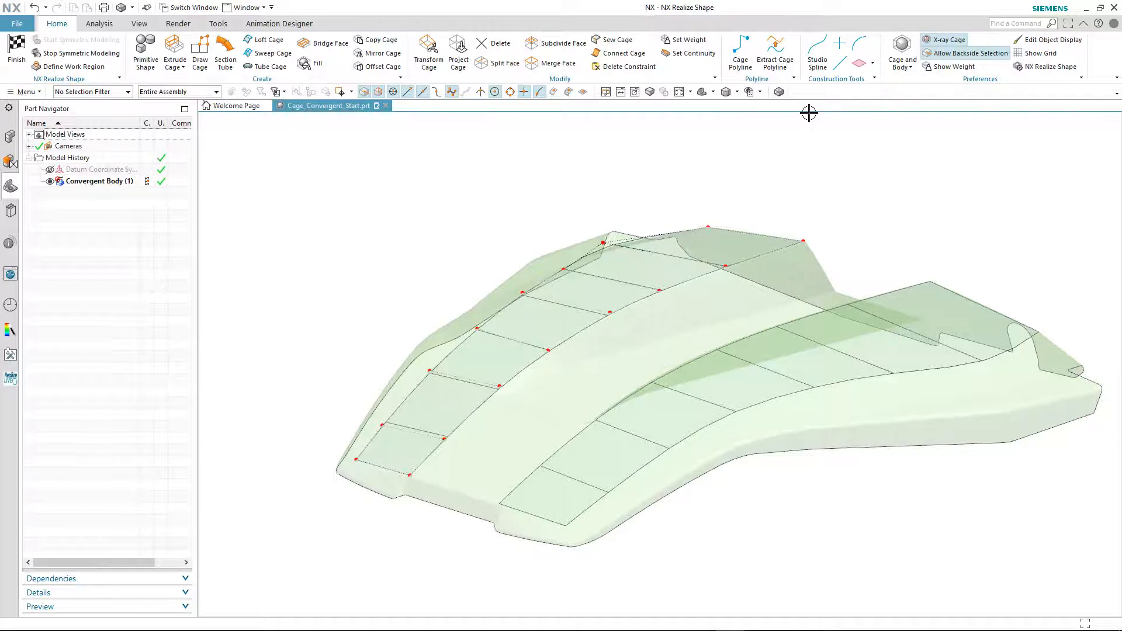
left_click(781, 93)
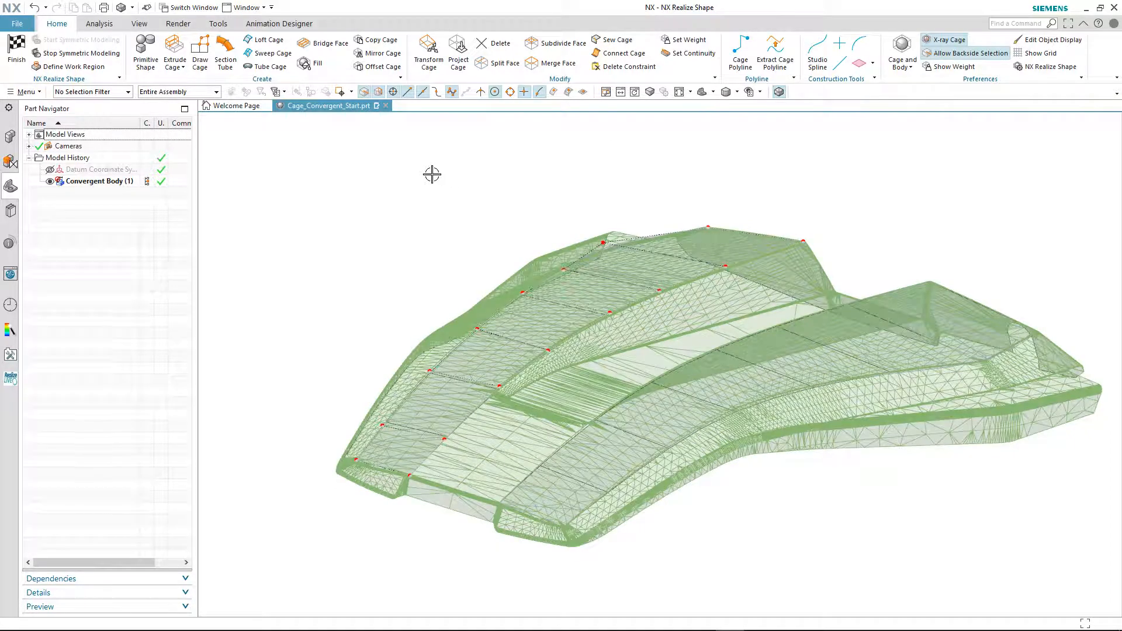
Draw five quad cage faces down the channel's side wall, from the body's wide end to the channel's closed end.
left_click(199, 54)
mouse_move(397, 148)
middle_mouse_down()
mouse_move(555, 170)
mouse_move(899, 162)
mouse_move(946, 212)
mouse_move(906, 243)
mouse_move(891, 299)
middle_mouse_up()
left_click(815, 243)
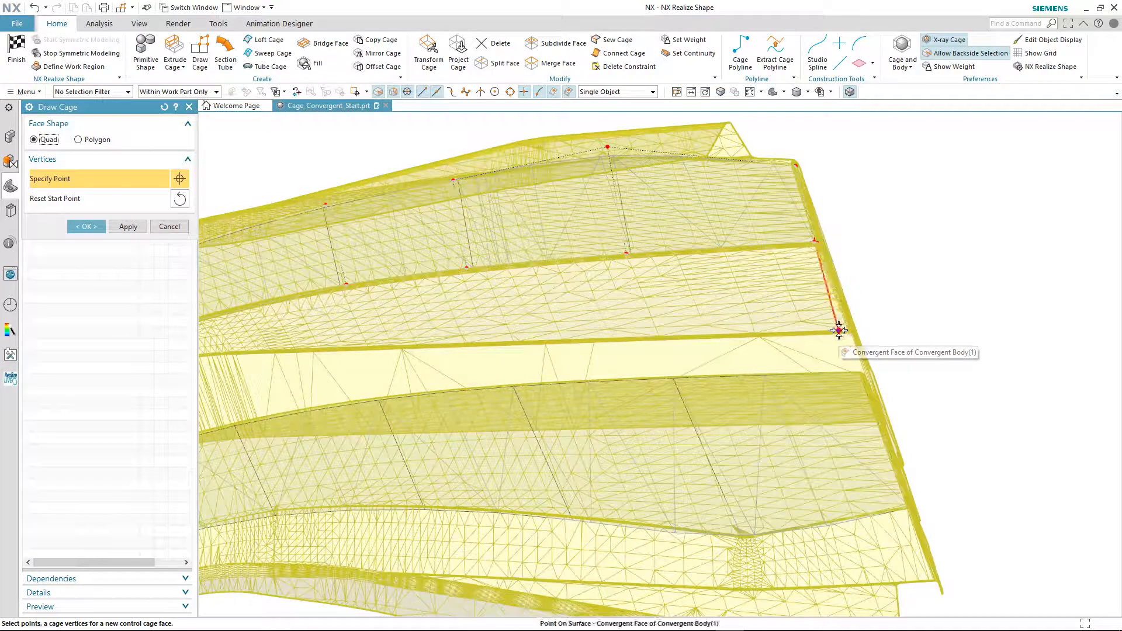
left_click(841, 331)
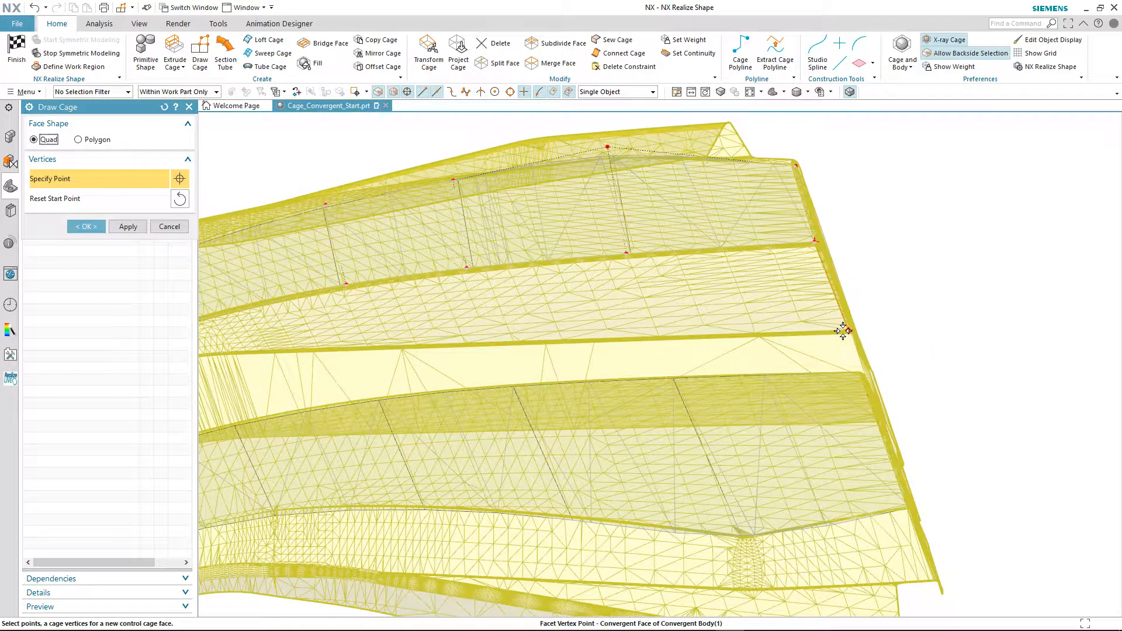
left_click(659, 336)
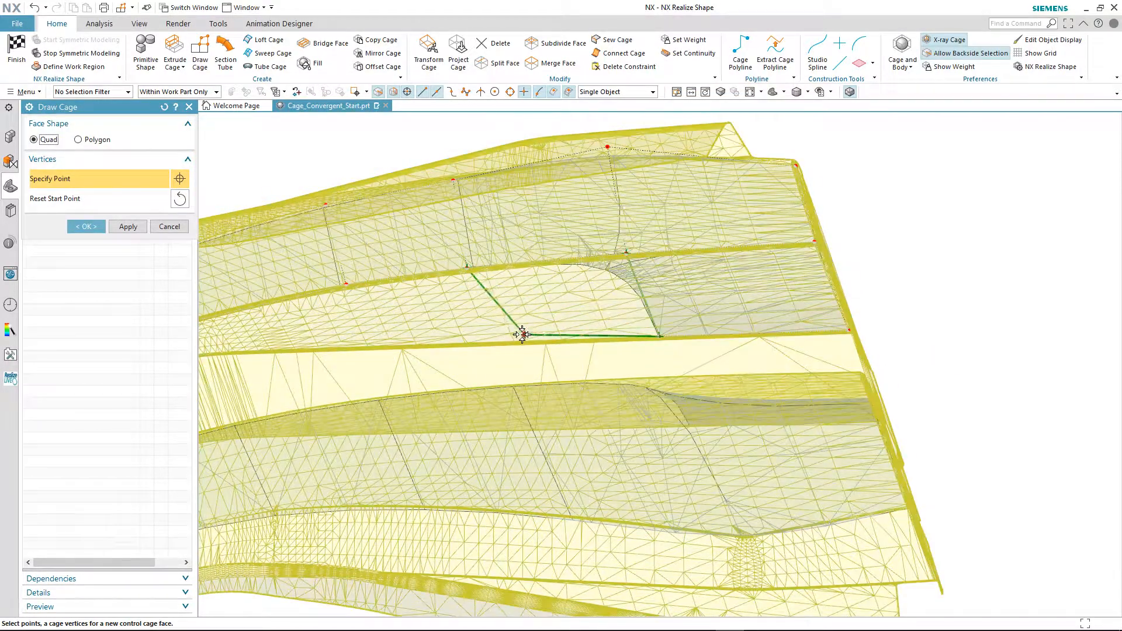
left_click(479, 341)
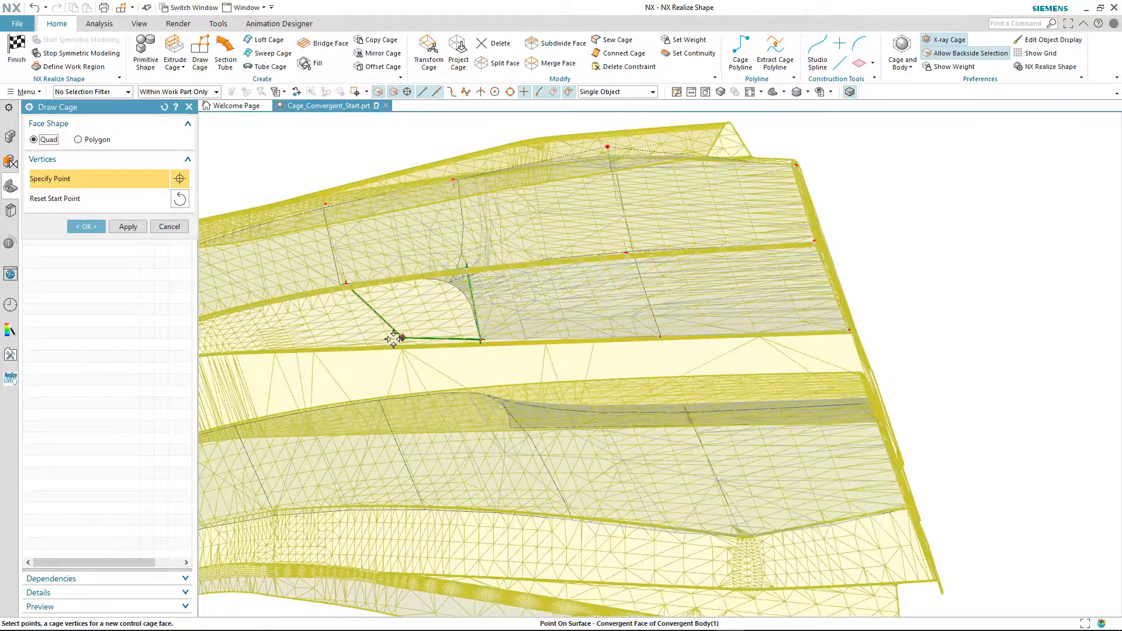
left_click(362, 347)
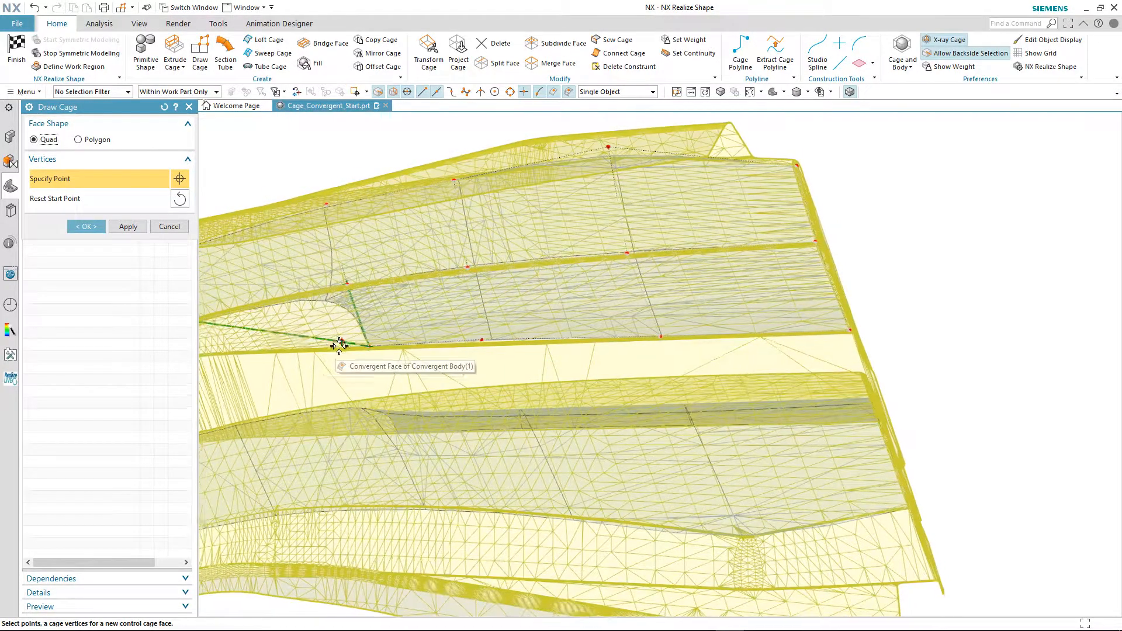
left_click(285, 351)
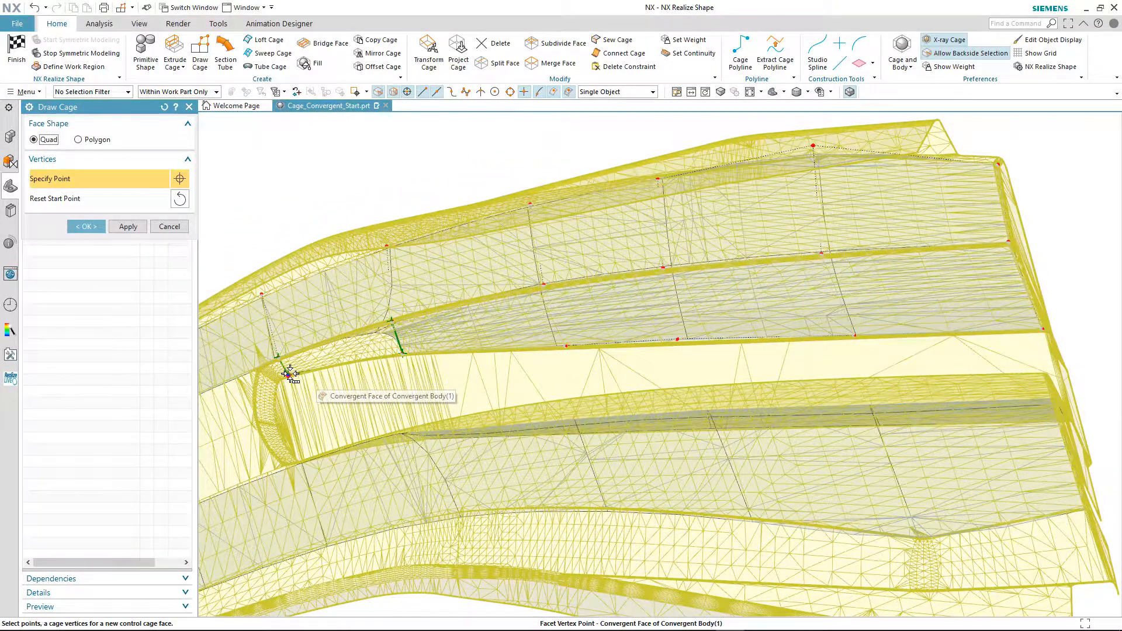
mouse_move(289, 374)
middle_mouse_down()
mouse_move(498, 250)
mouse_move(529, 183)
mouse_move(728, 146)
mouse_move(733, 158)
middle_mouse_up()
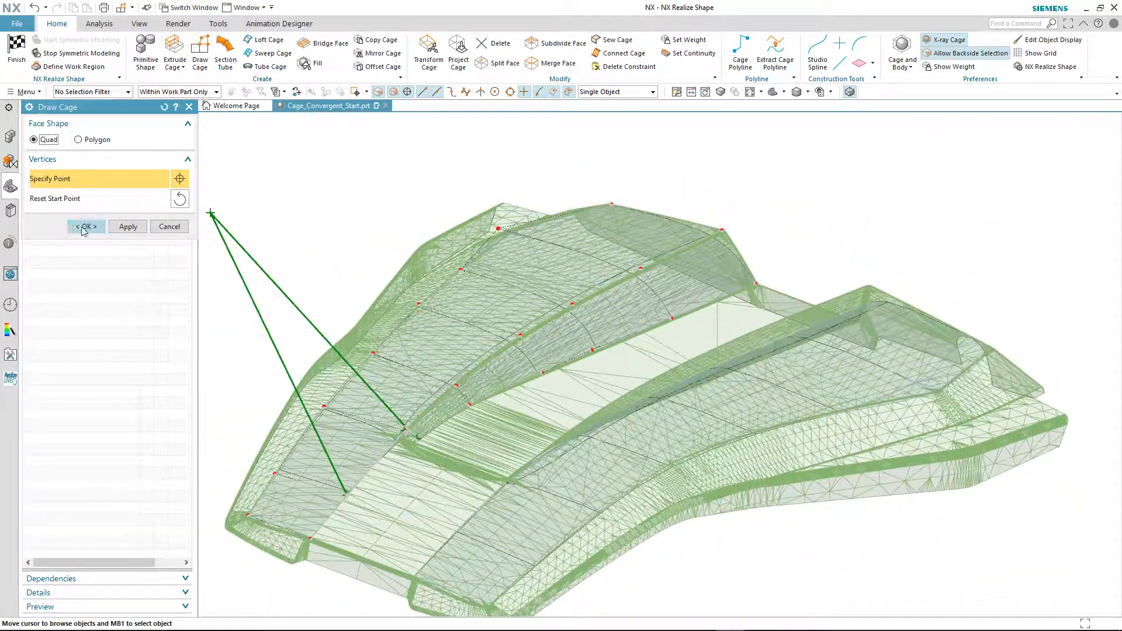
left_click(86, 226)
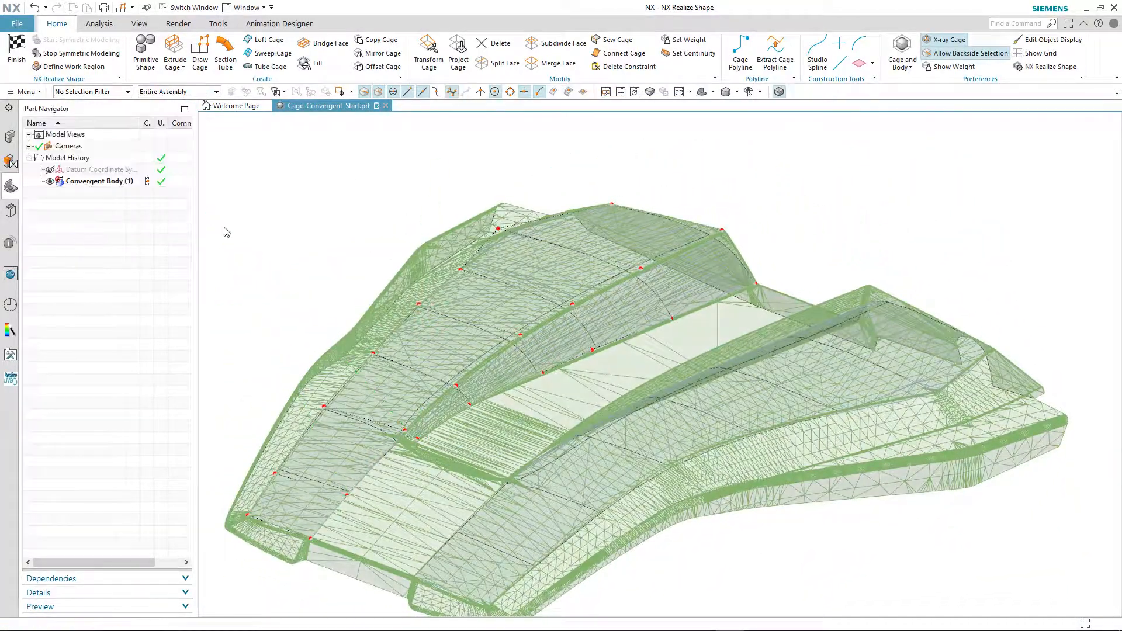
Turn off facet edges and set sharp continuity on the five cage edges along the channel's upper rim.
left_click(782, 96)
middle_click_drag(408, 191, 488, 190)
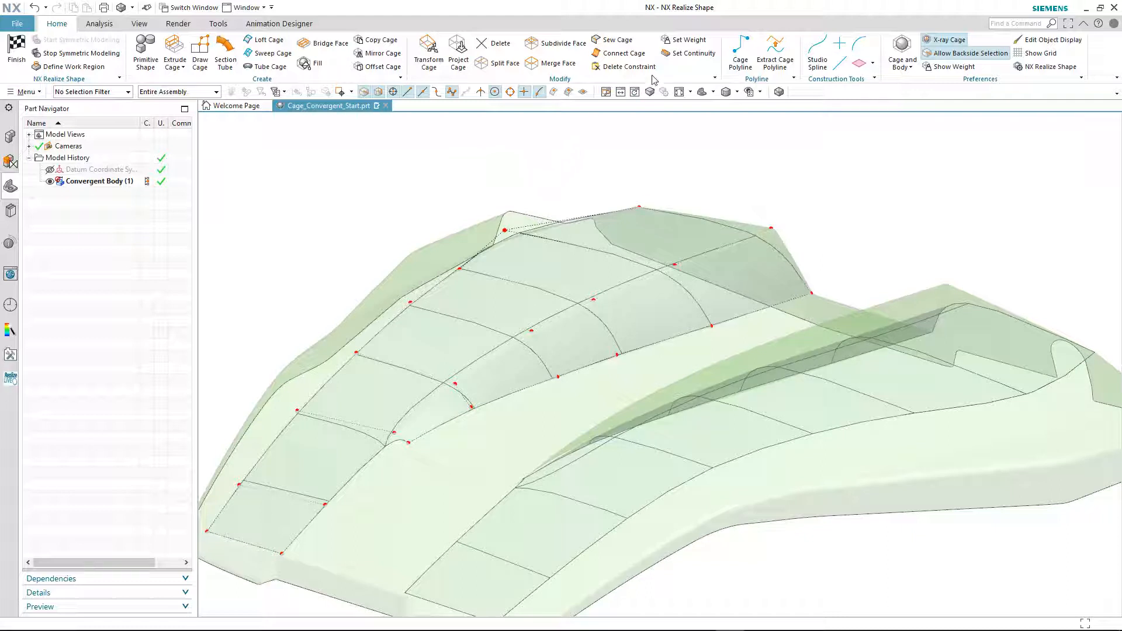
left_click(689, 53)
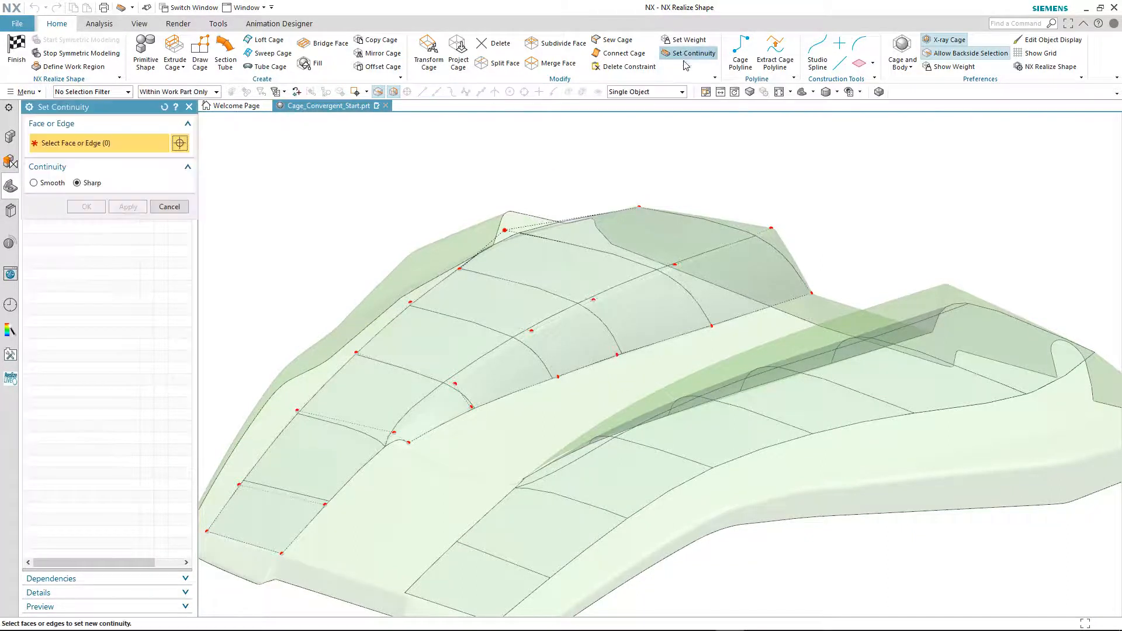
left_click(691, 259)
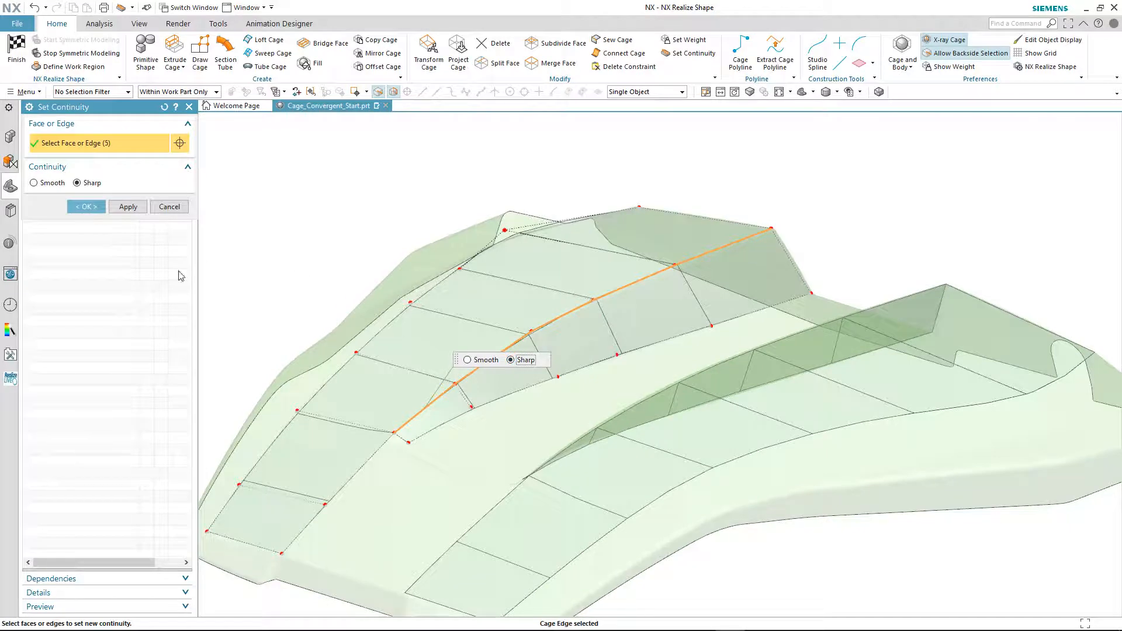
left_click(84, 206)
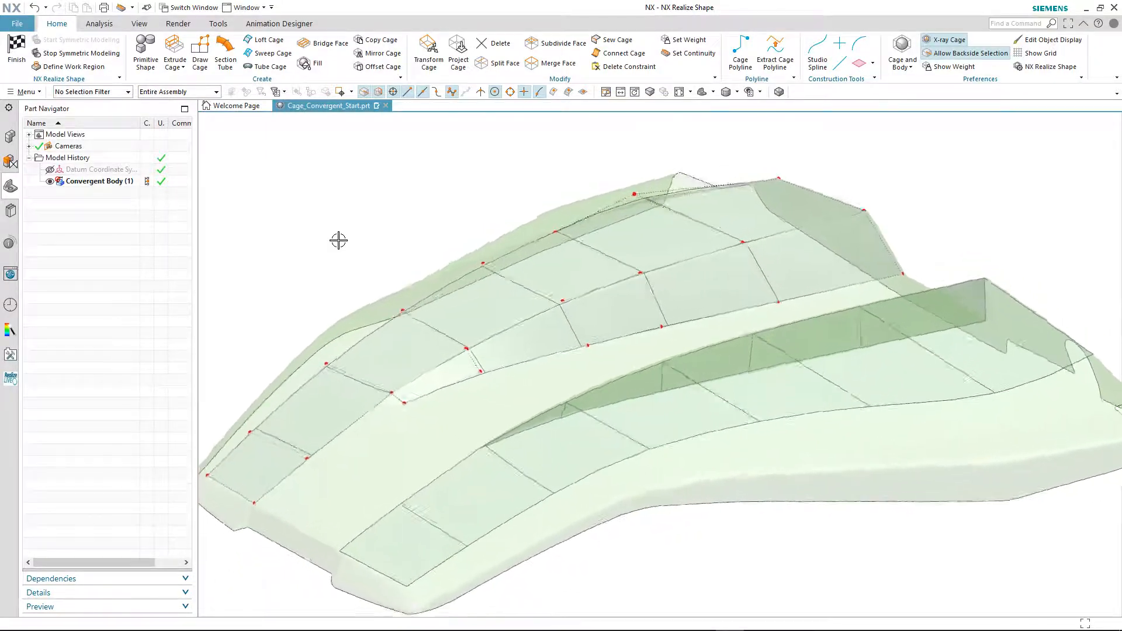
Show facet edges, reorient the transform tool on the wall's last cross edge, and move that edge along XC toward the channel's closed end.
left_click(779, 92)
scroll(500, 178, "up", 5)
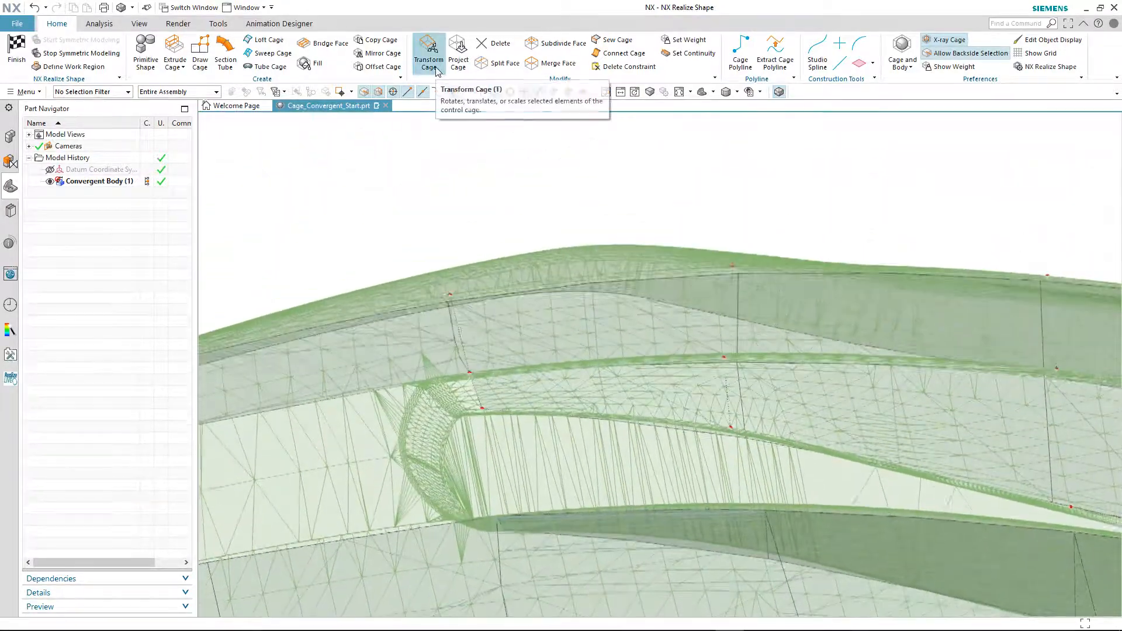
left_click(439, 69)
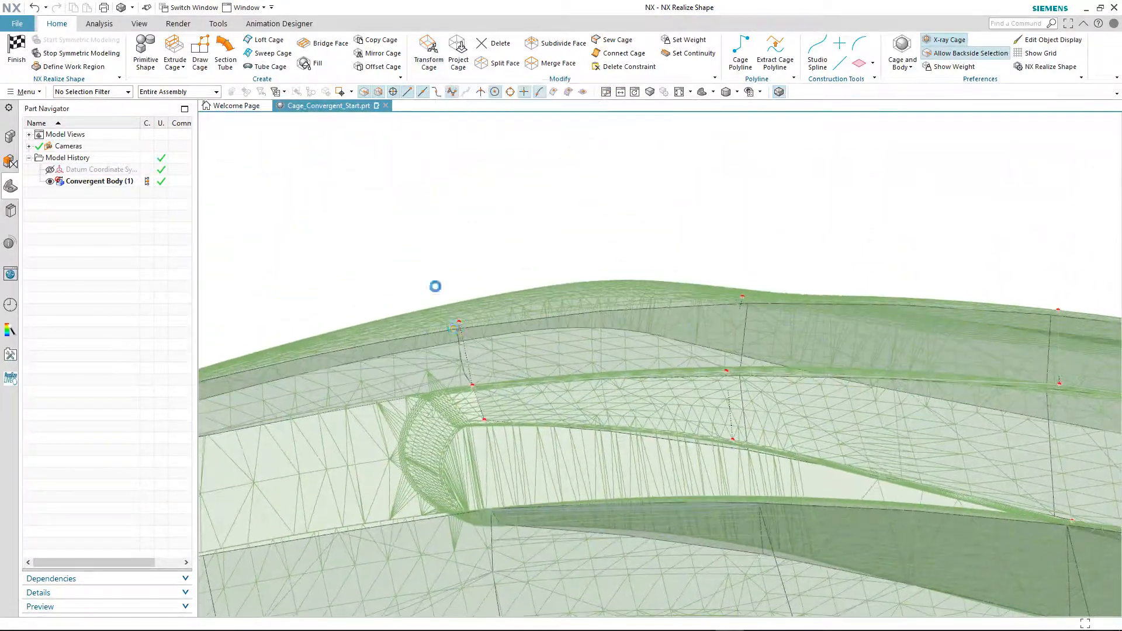
left_click_drag(499, 423, 502, 425)
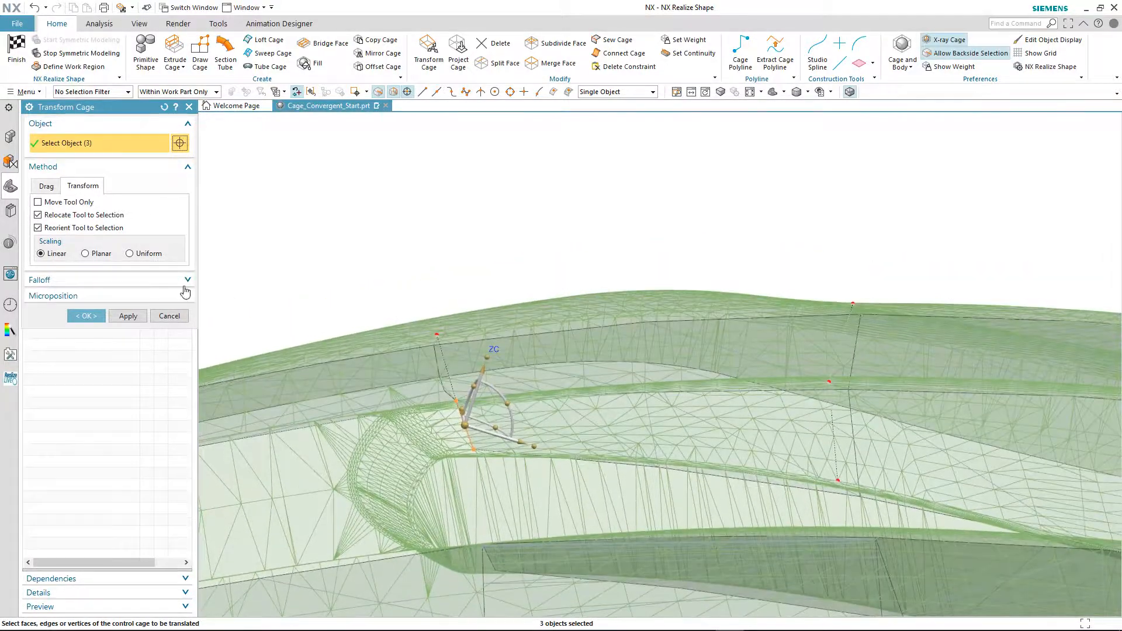
left_click(49, 201)
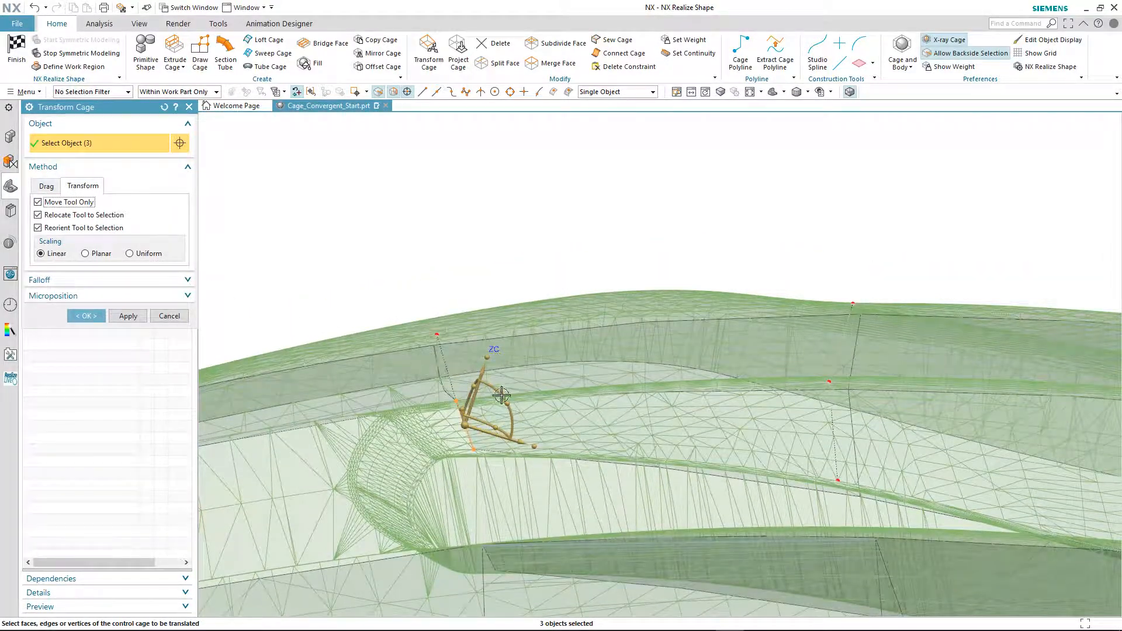
left_click_drag(509, 402, 488, 383)
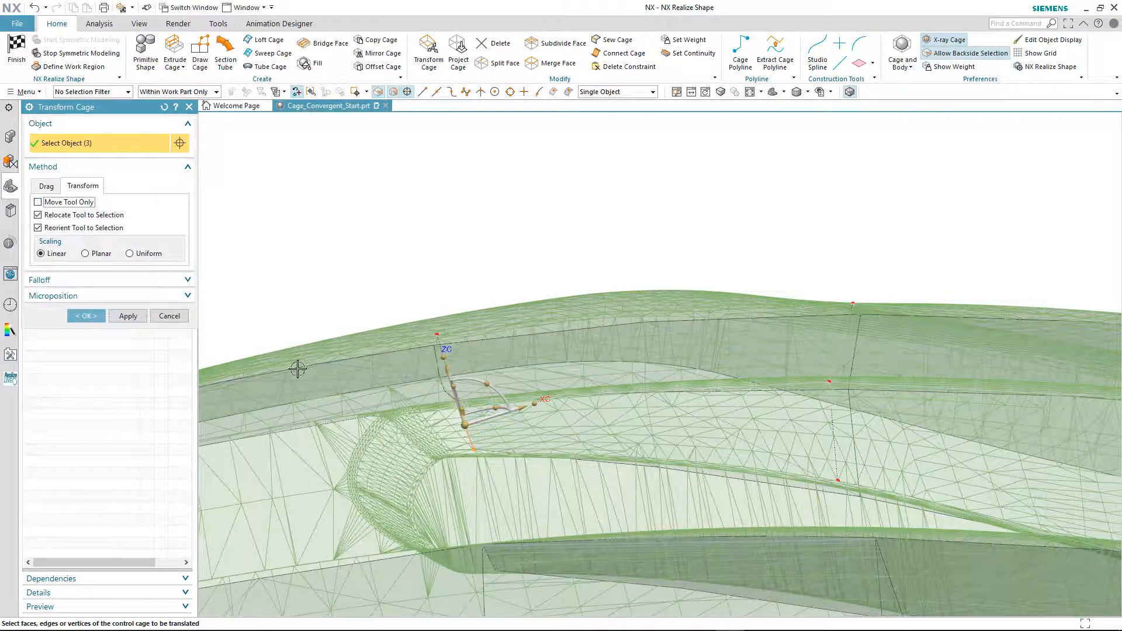
left_click_drag(519, 409, 495, 413)
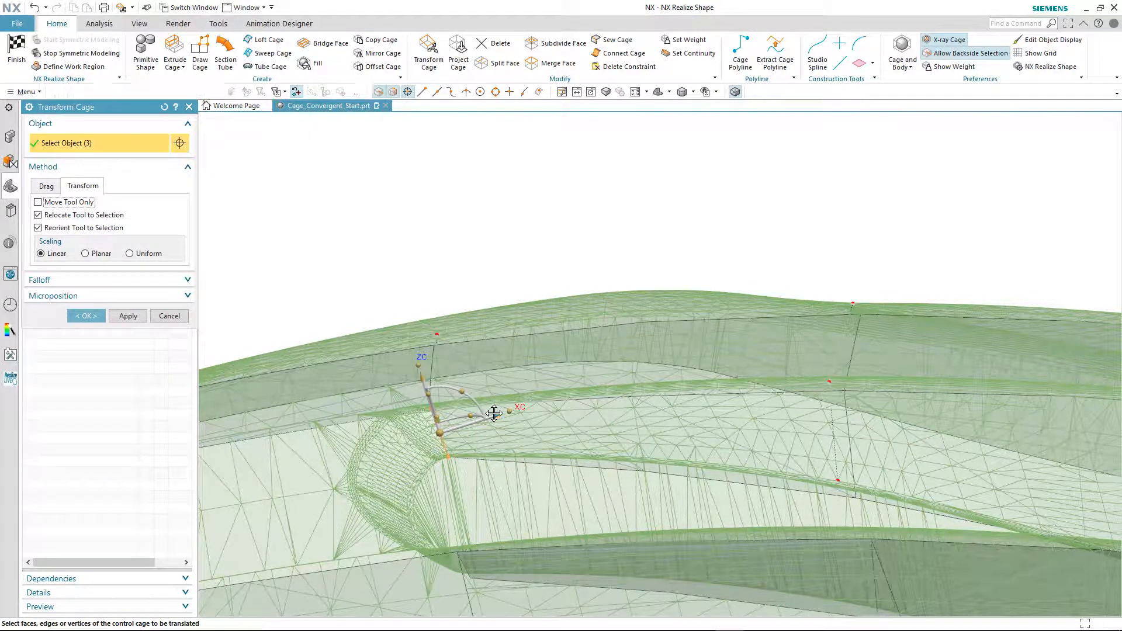
Split the two faces beside the channel's closed end uniformly, with number 1 and their shared rim edge as reference.
left_click(496, 63)
middle_click(656, 346)
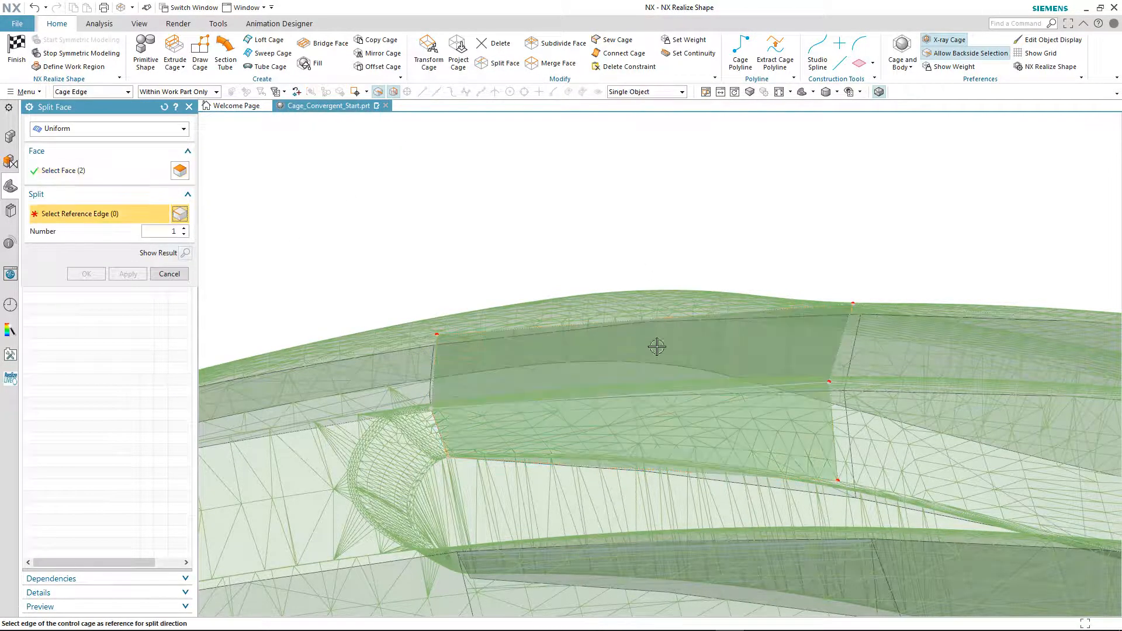
left_click(643, 395)
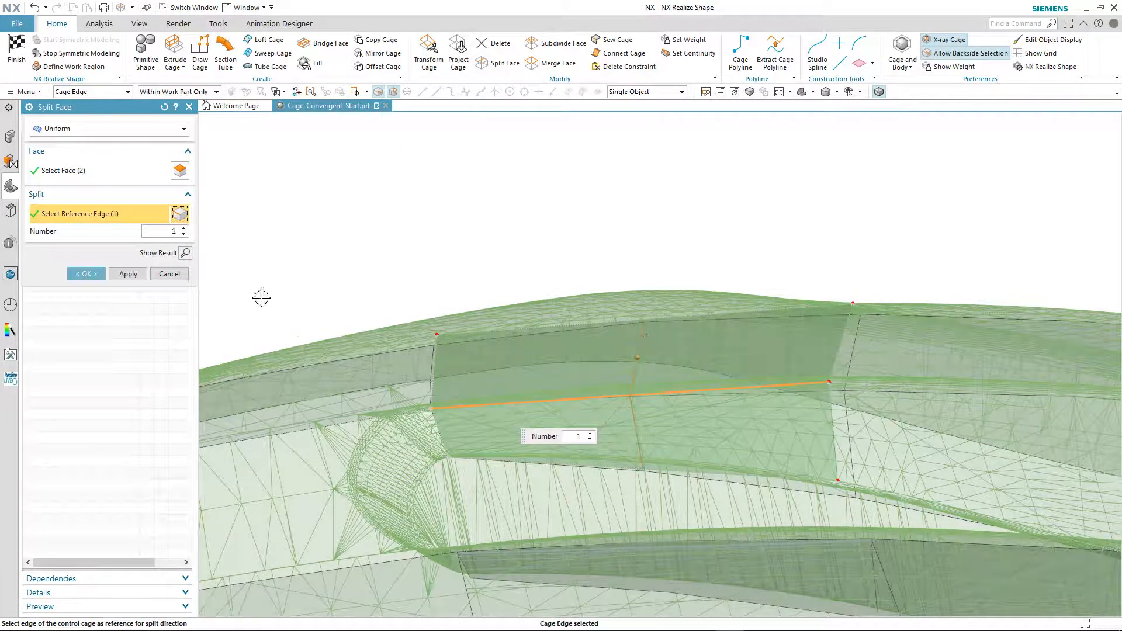
left_click(86, 274)
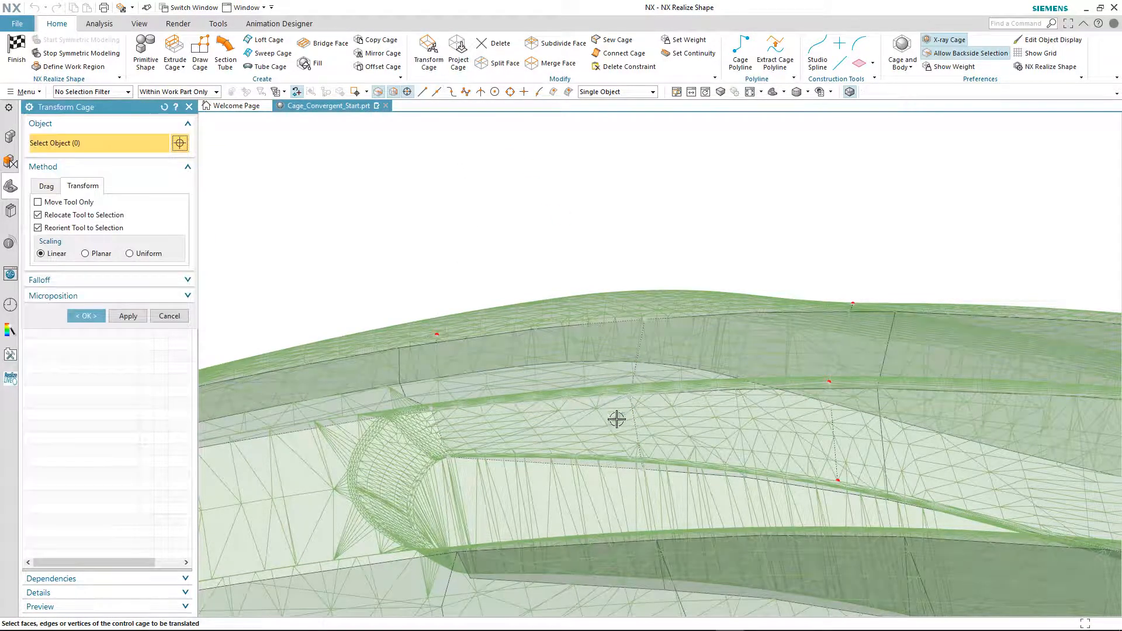
Transform the new split's lower vertex, moving it slightly up along ZC to the channel wall's lower edge.
left_click(642, 468)
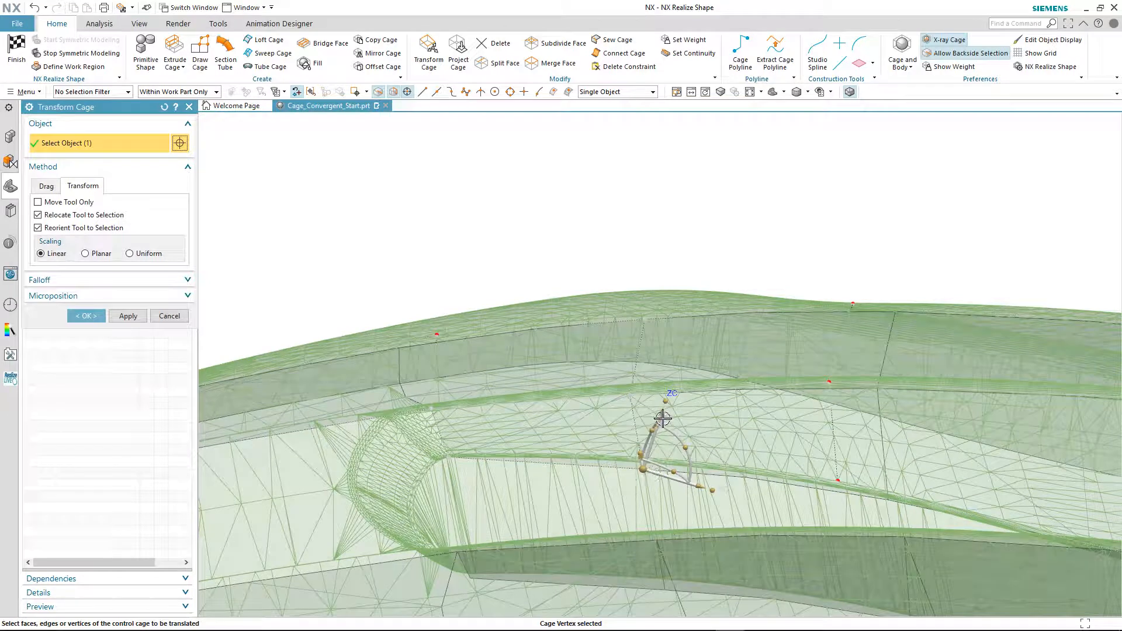
left_click_drag(663, 418, 642, 405)
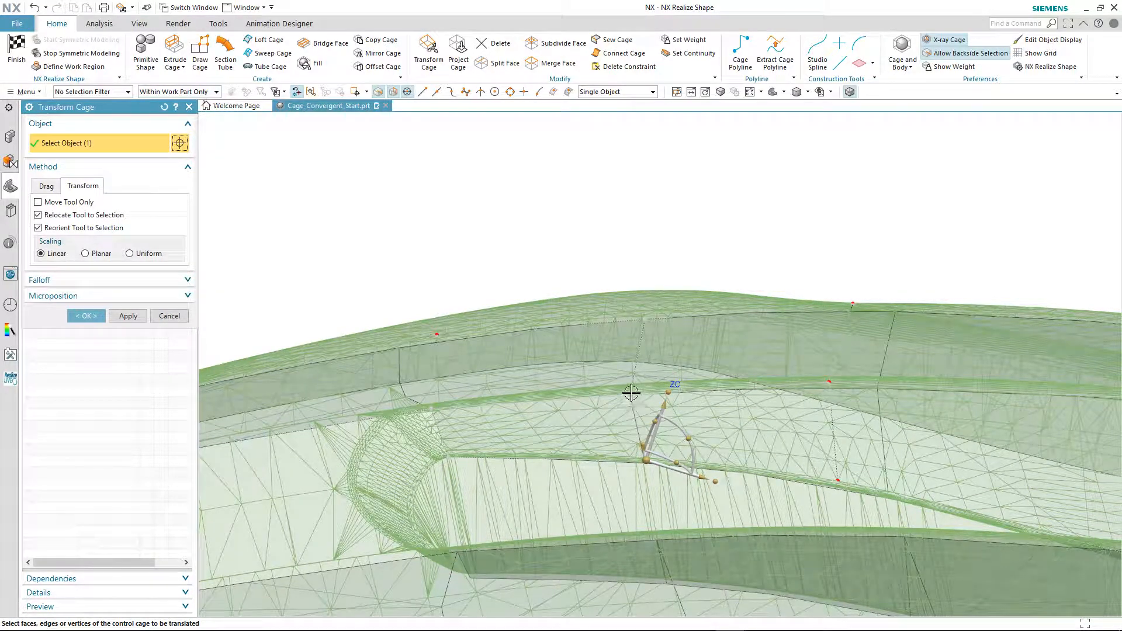
left_click(631, 393)
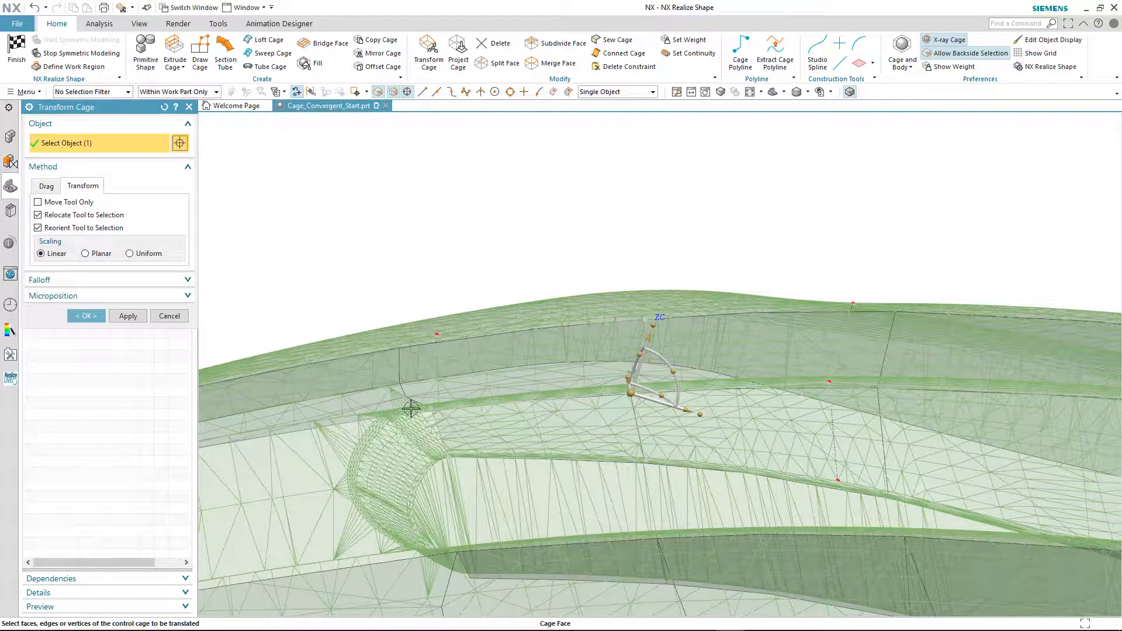
left_click(86, 316)
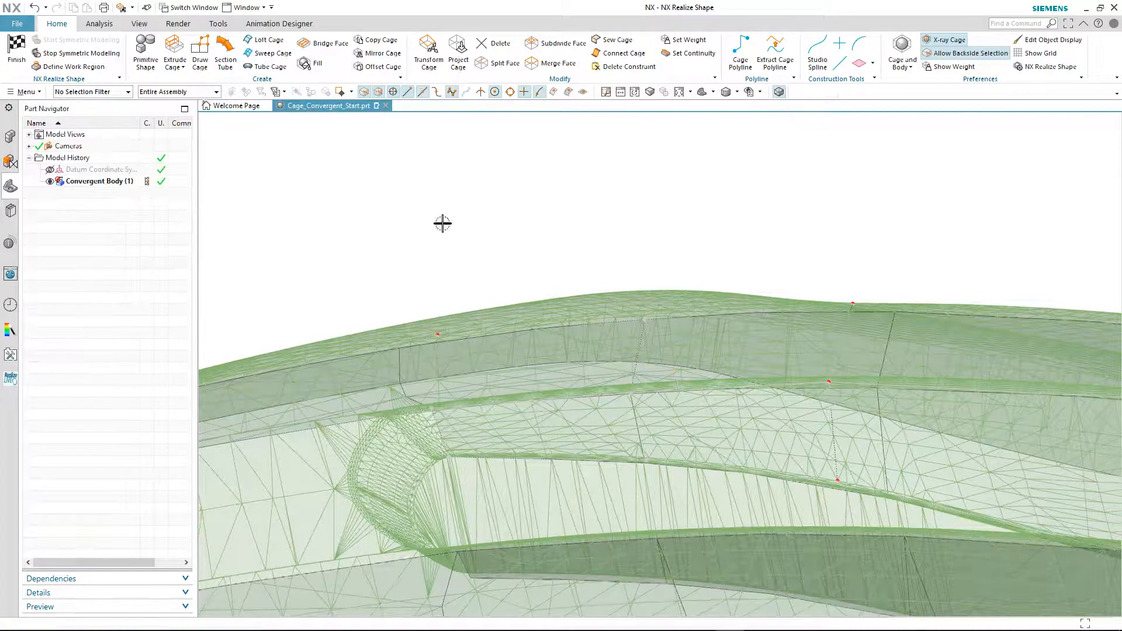
Hide the convergent body and fill between the mirrored strips at the narrow end from two inner edges, connected symmetrically with sharp continuity.
middle_click_drag(443, 223, 205, 213)
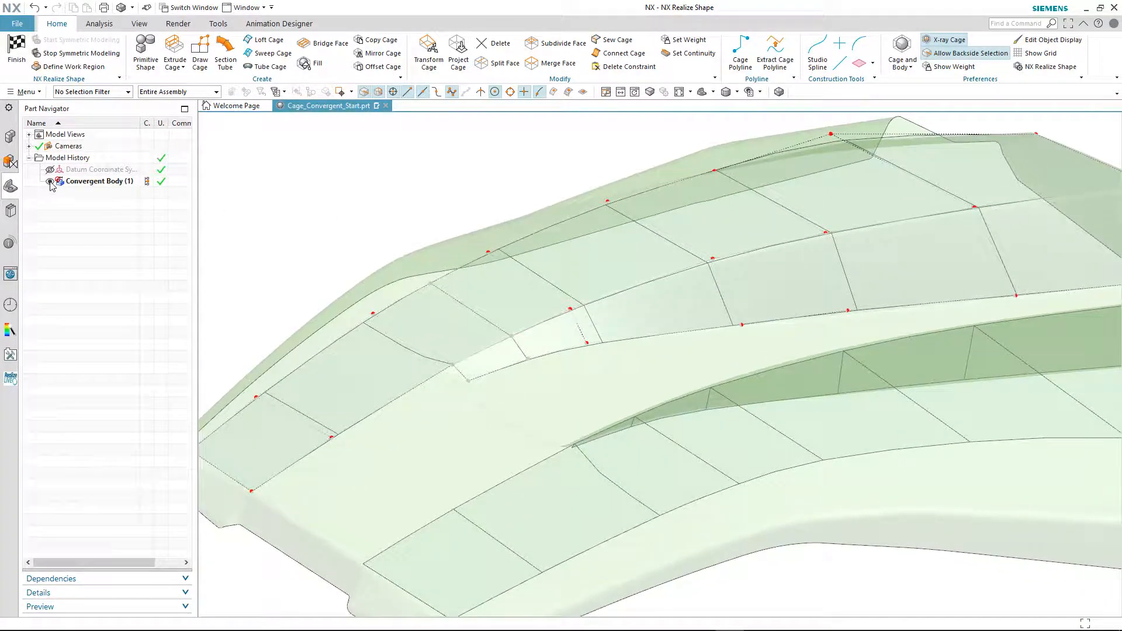
left_click(51, 182)
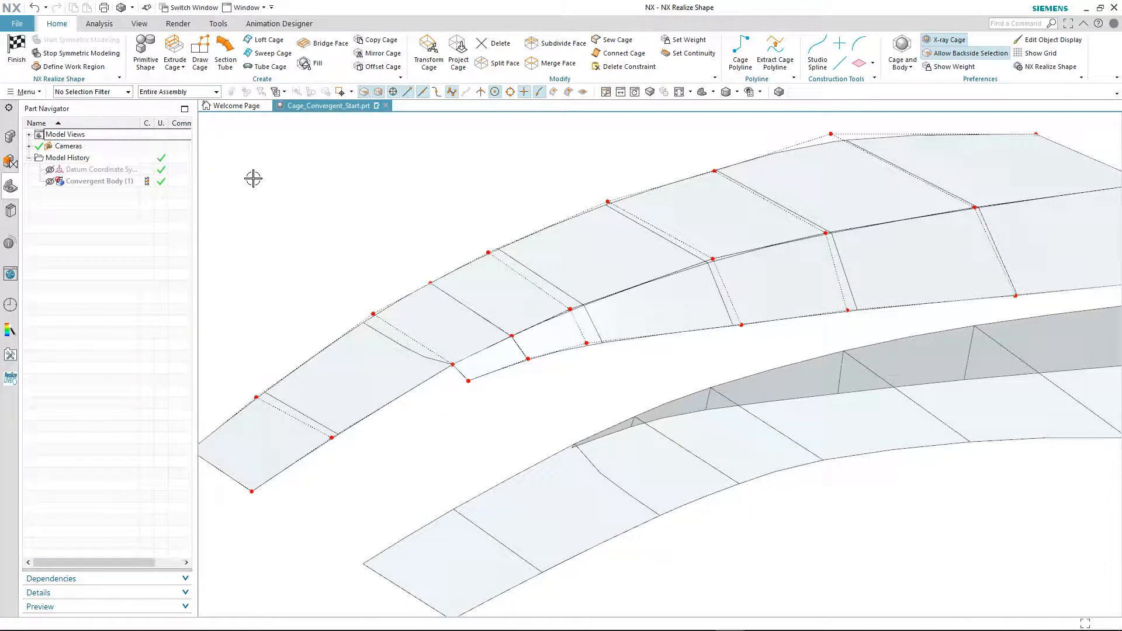
middle_click_drag(253, 178, 257, 177, "shift")
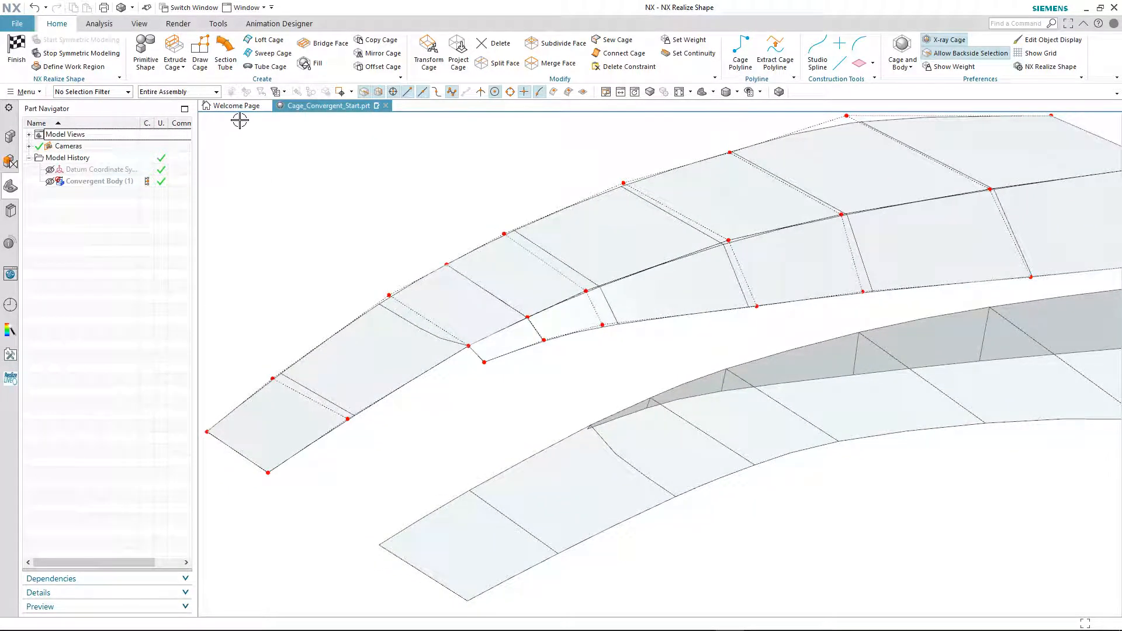
left_click(315, 67)
middle_click_drag(502, 447, 527, 412)
left_click(366, 380)
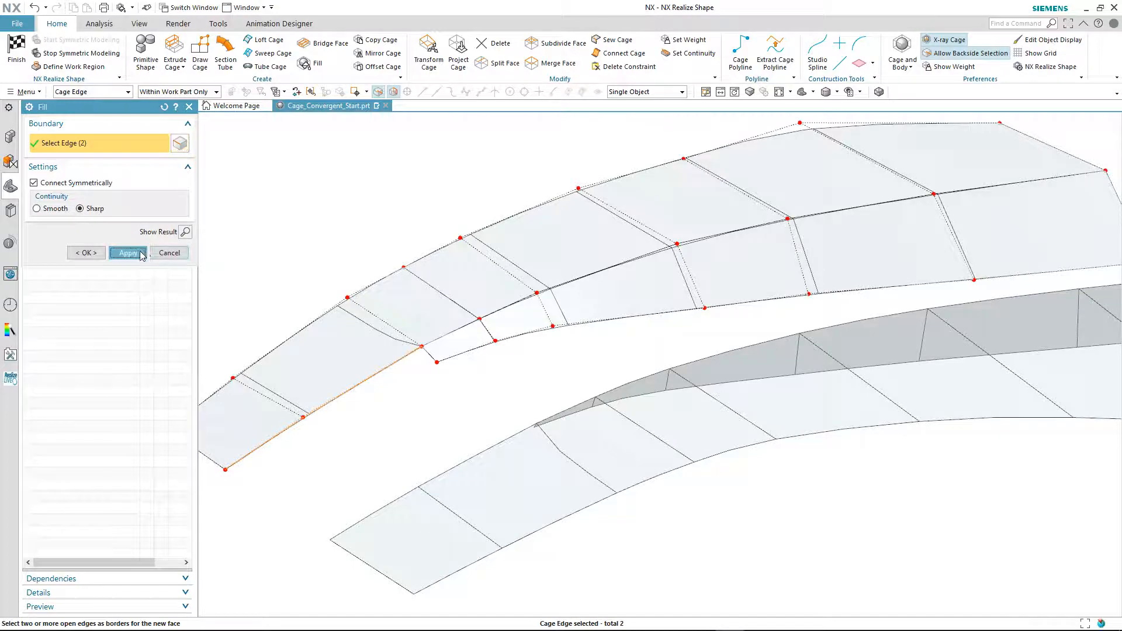
left_click(128, 252)
Fill the channel floor symmetrically from the wall's six lower edges with sharp continuity, and show facet edges and the convergent body again.
middle_click_drag(308, 228, 341, 313)
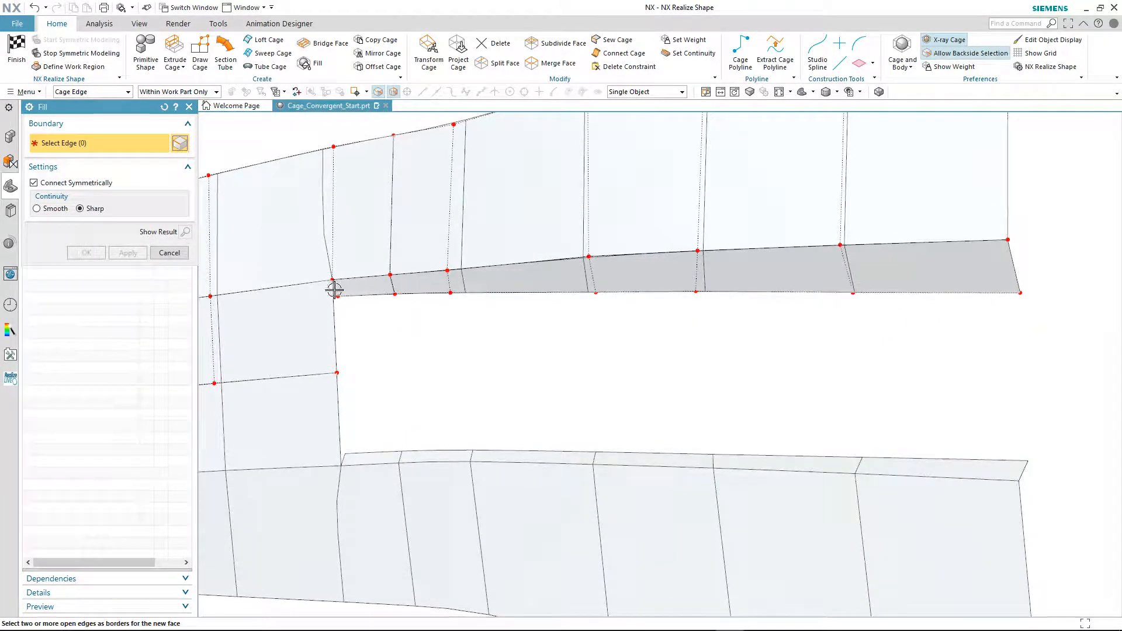
left_click_drag(328, 287, 1054, 344)
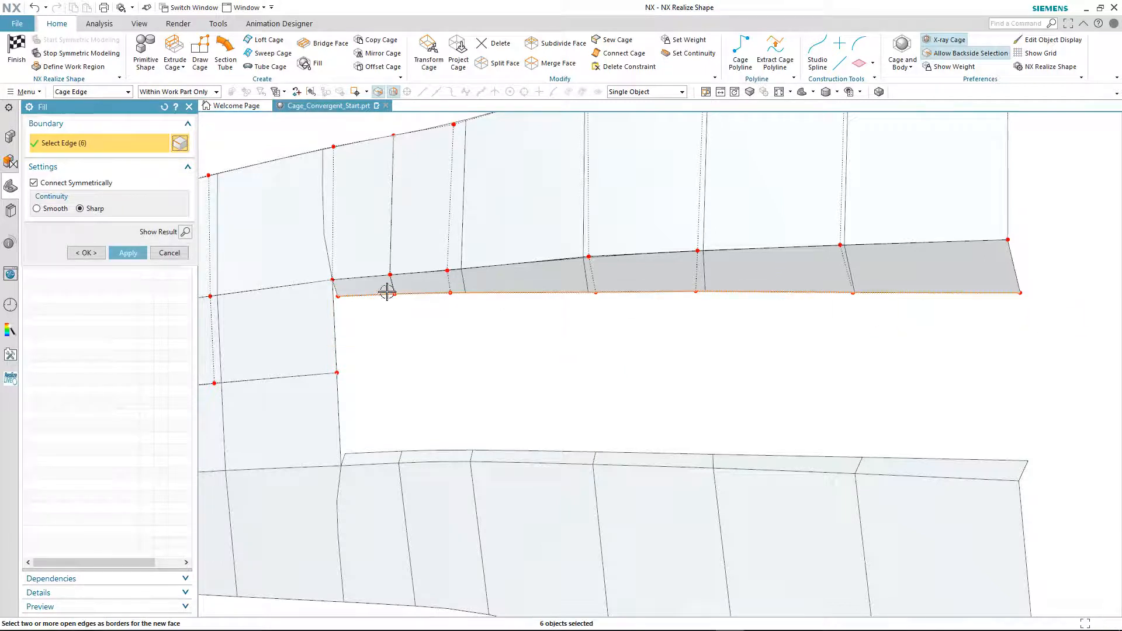
left_click(127, 253)
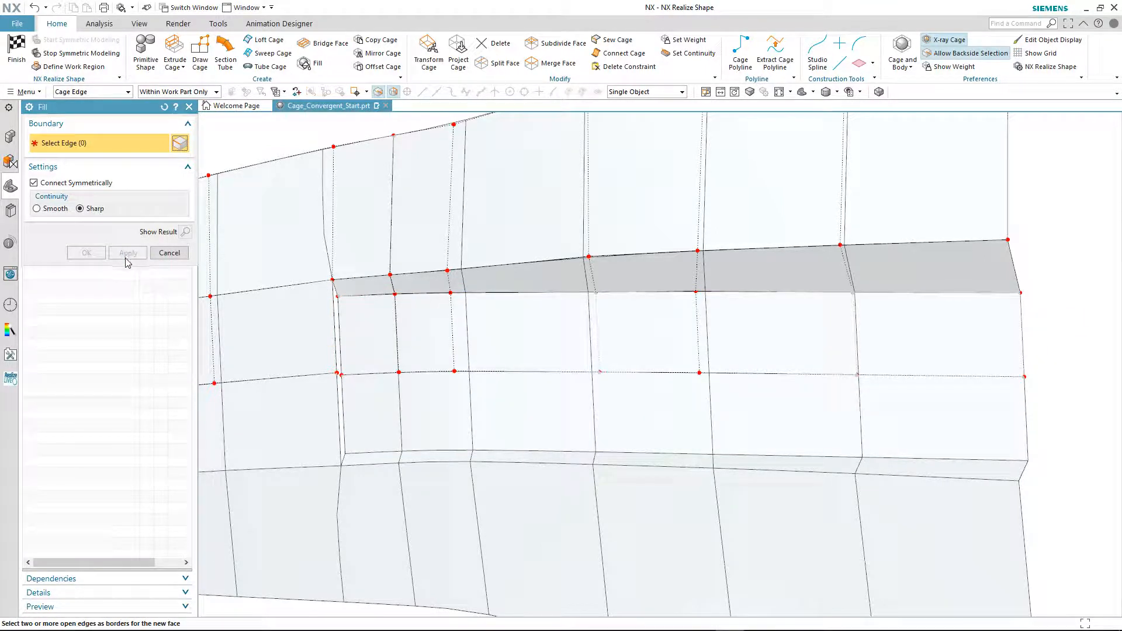
left_click(168, 253)
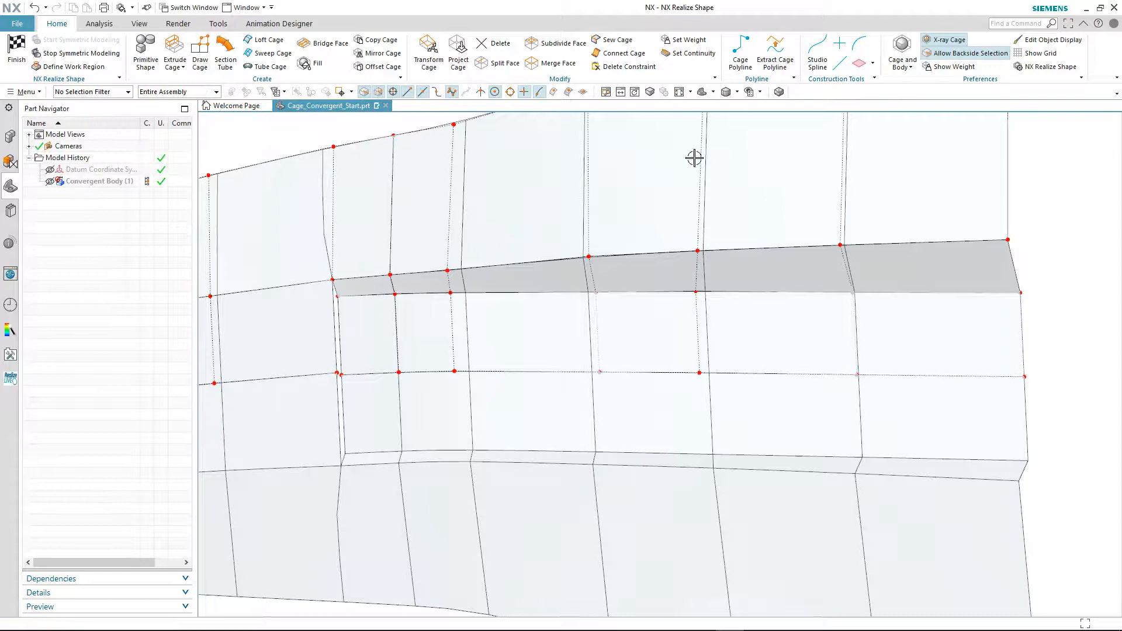
left_click(778, 92)
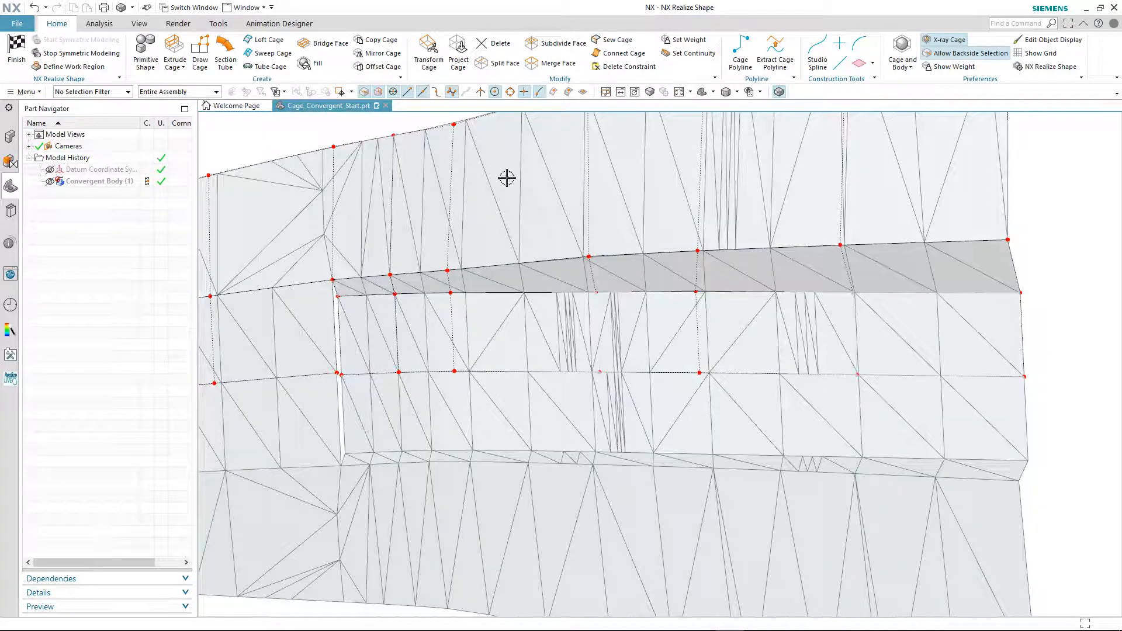
left_click(50, 182)
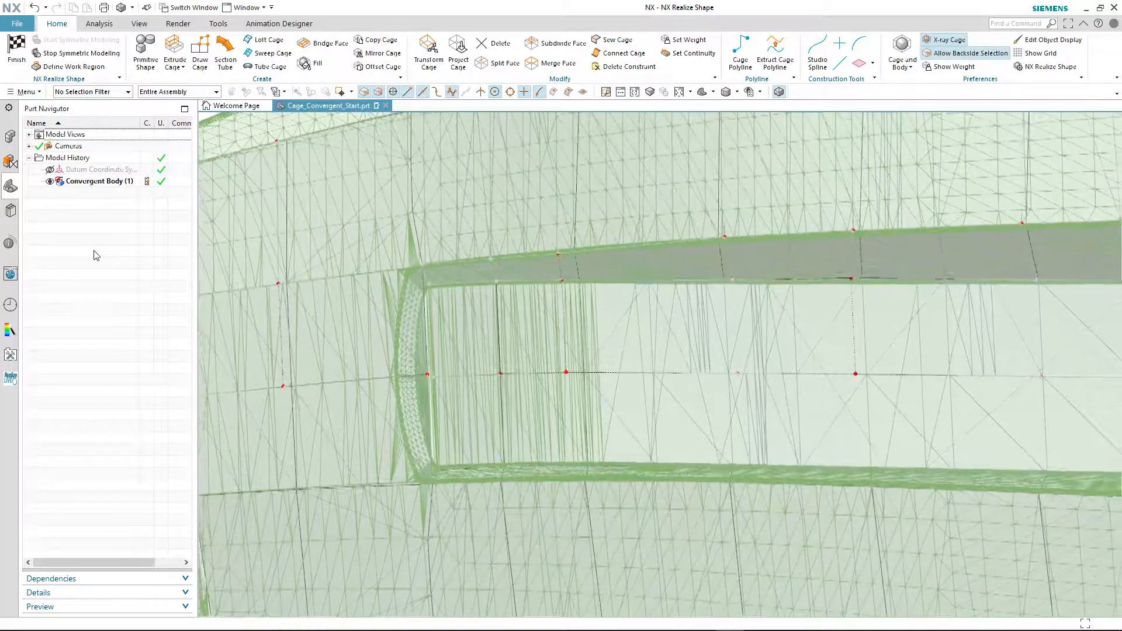
Transform the floor's centre vertex at the channel's closed end, realigning the tool with Move Tool Only and shifting the vertex outward along XC.
left_click(429, 54)
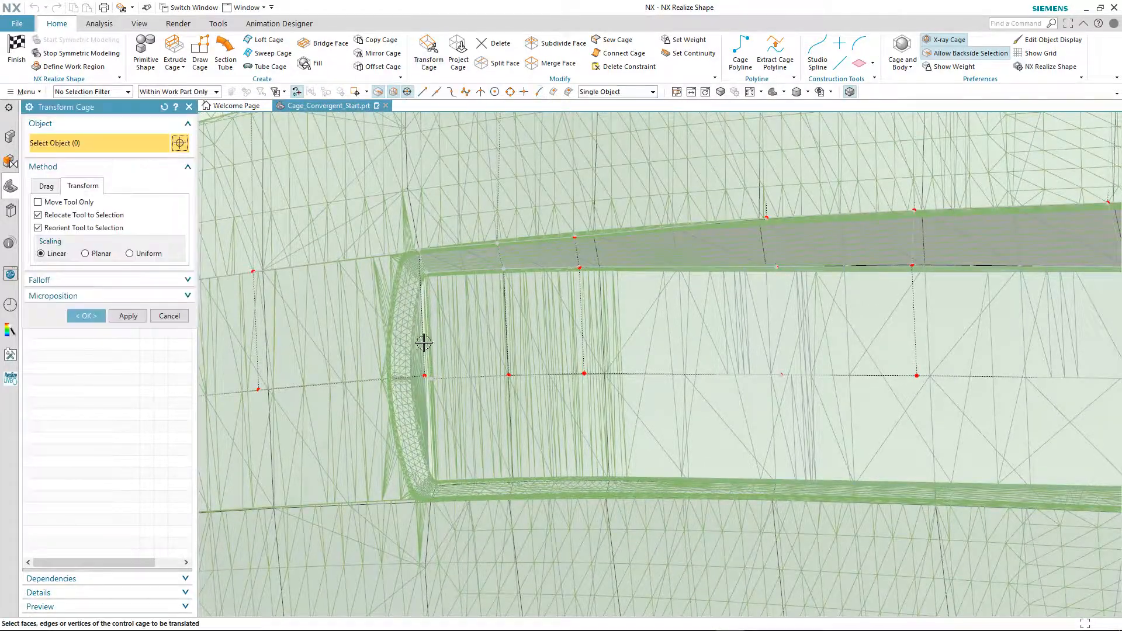
left_click(435, 377)
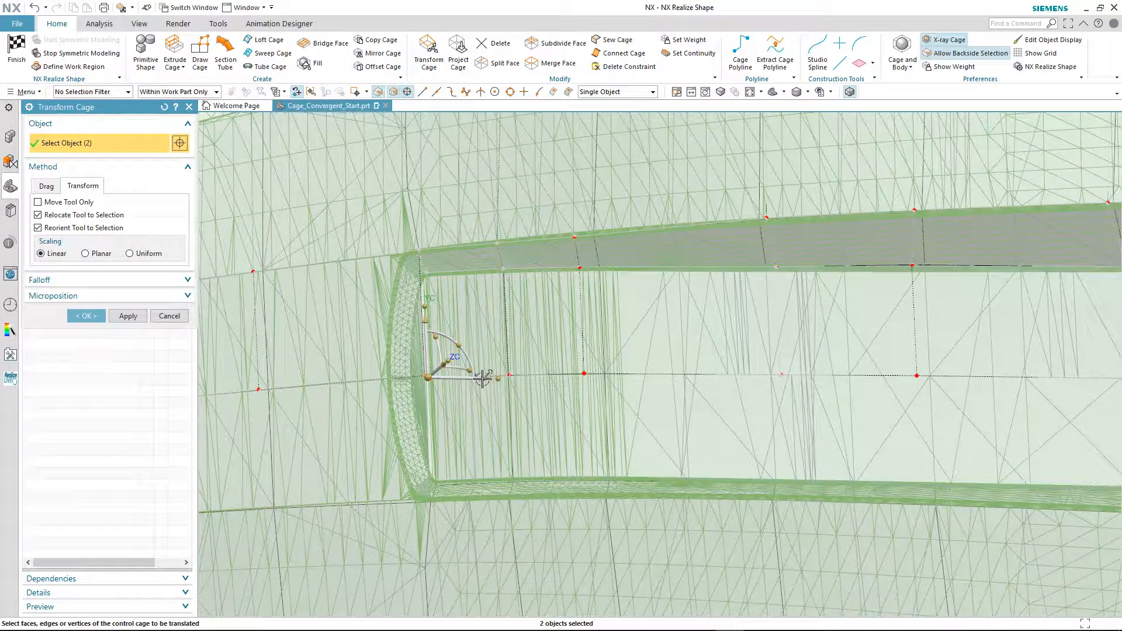
middle_click_drag(469, 412, 421, 409)
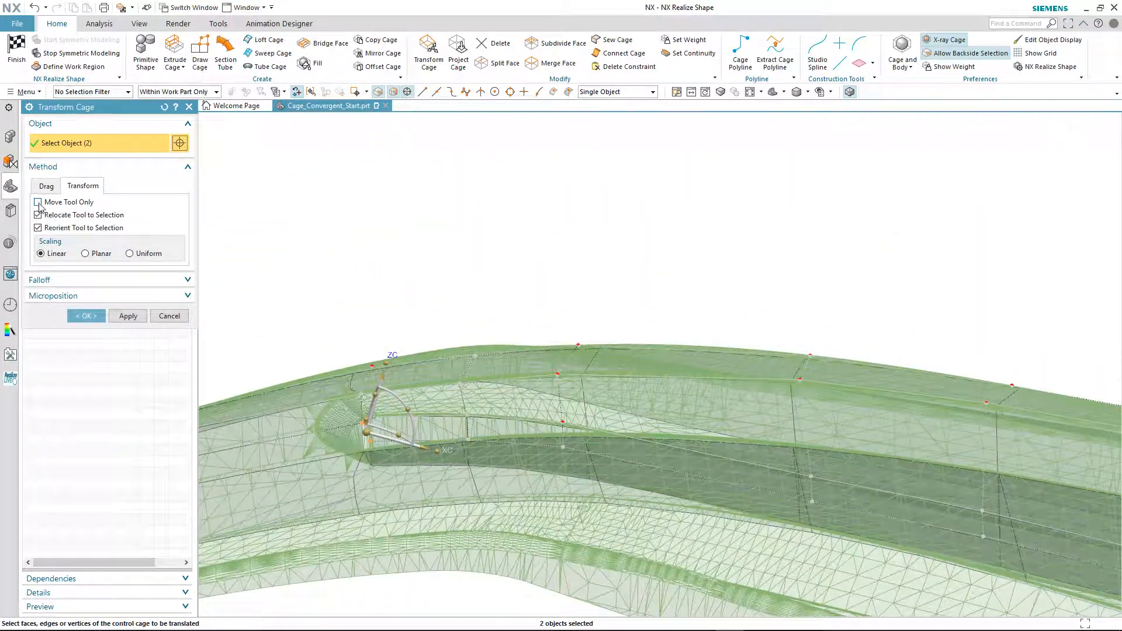
left_click(39, 205)
left_click_drag(408, 409, 400, 378)
scroll(433, 298, "up", 3)
left_click(38, 204)
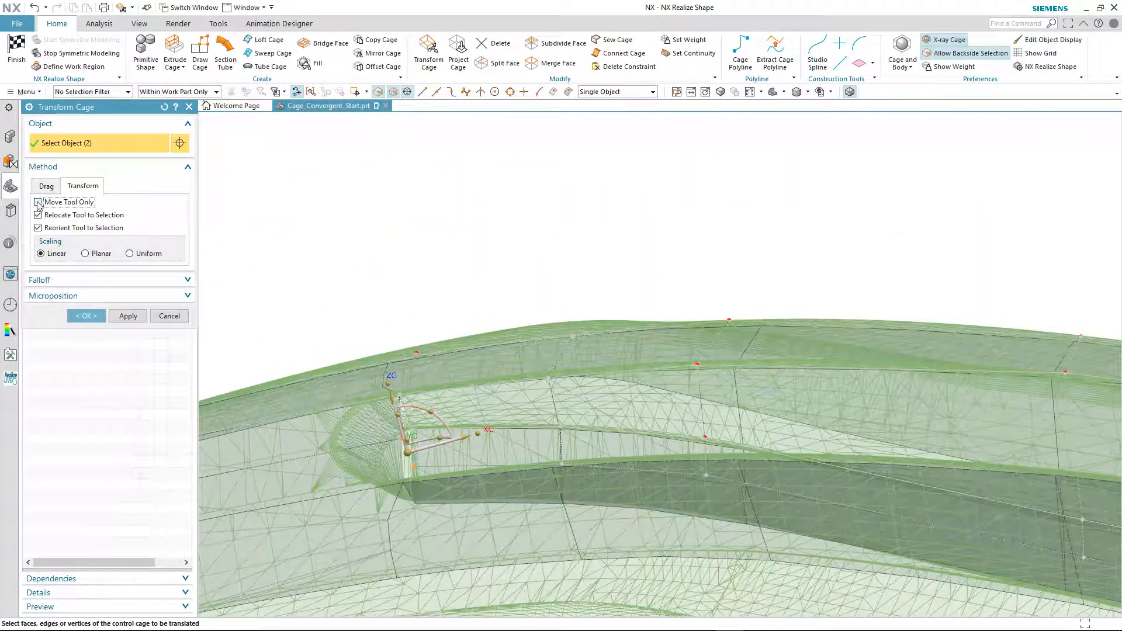
middle_click_drag(388, 446, 388, 388)
left_click_drag(424, 338, 382, 348)
Move the upper rim and floor corner vertices at the channel's closed end slightly back along XC to match the convergent body.
left_click(432, 190)
left_click_drag(489, 182, 455, 191)
left_click(328, 354)
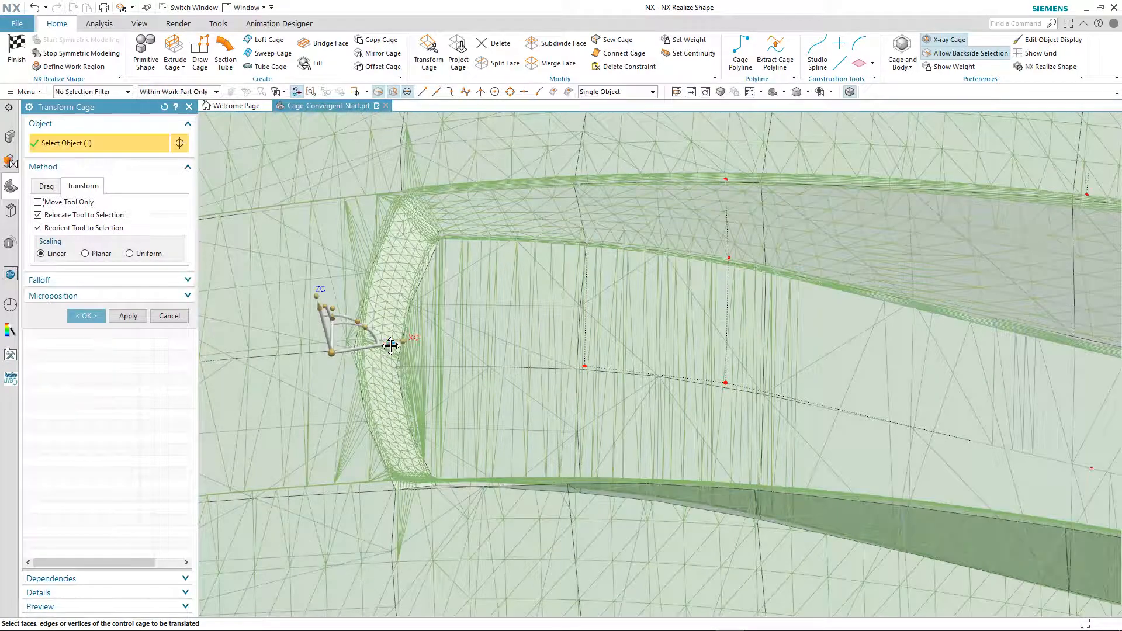
left_click(437, 238)
left_click_drag(494, 226, 490, 227)
left_click(87, 316)
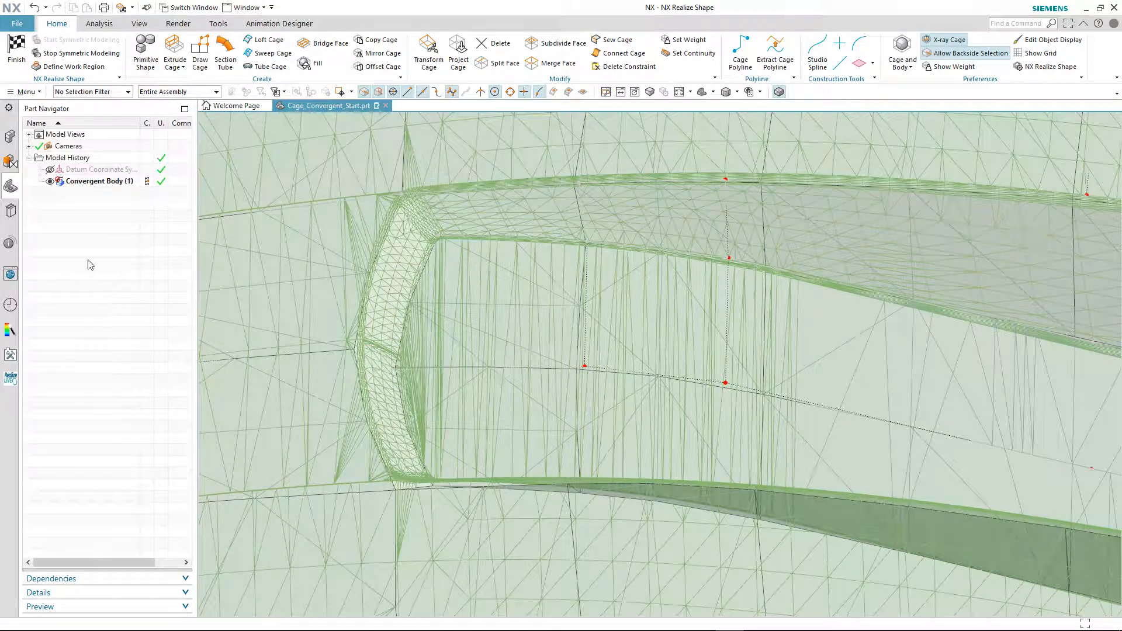
Finish the cage editing session, turn off the facet edges and hide the convergent body.
left_click(17, 51)
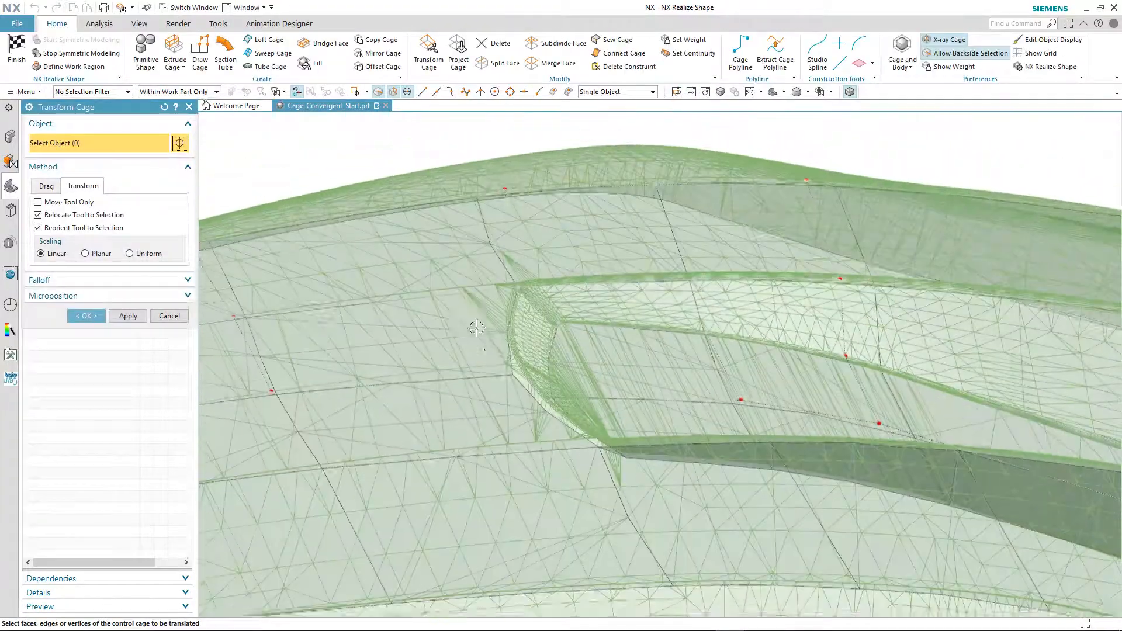
left_click(491, 374)
mouse_move(518, 386)
middle_mouse_down()
mouse_move(511, 366)
mouse_move(520, 390)
middle_mouse_up()
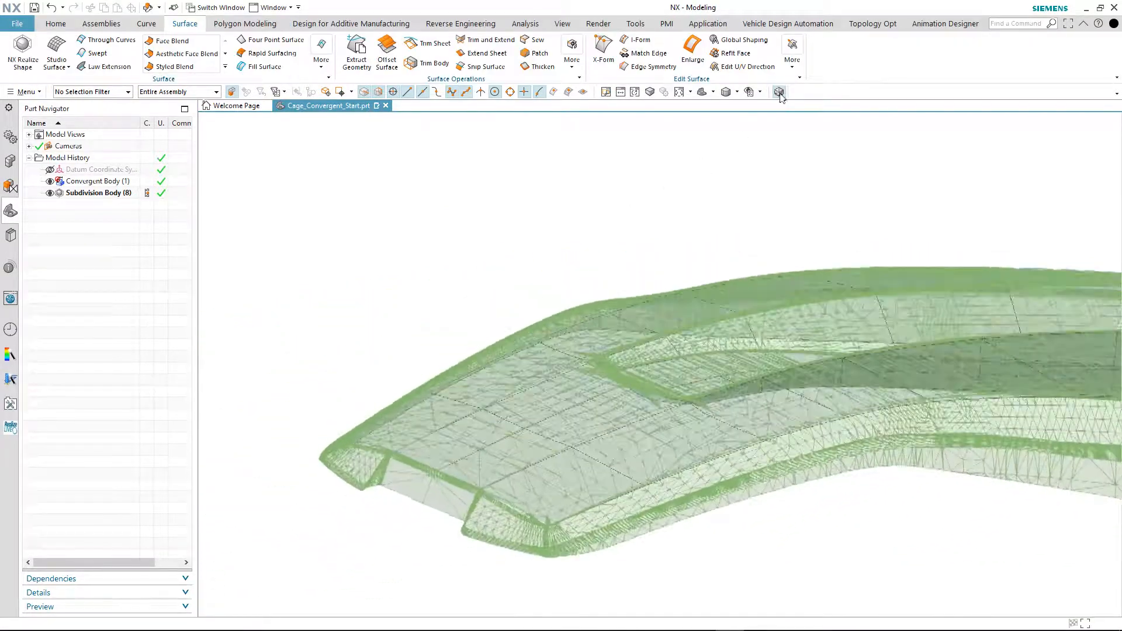
left_click(778, 92)
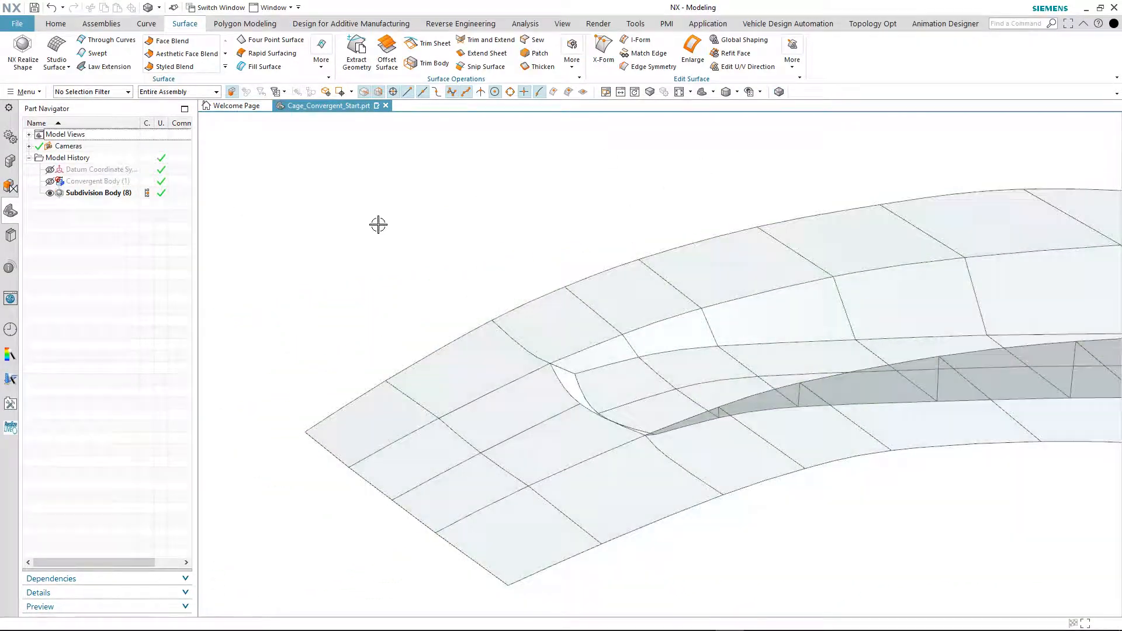
mouse_move(378, 223)
middle_mouse_down()
mouse_move(395, 229)
mouse_move(417, 290)
middle_mouse_up()
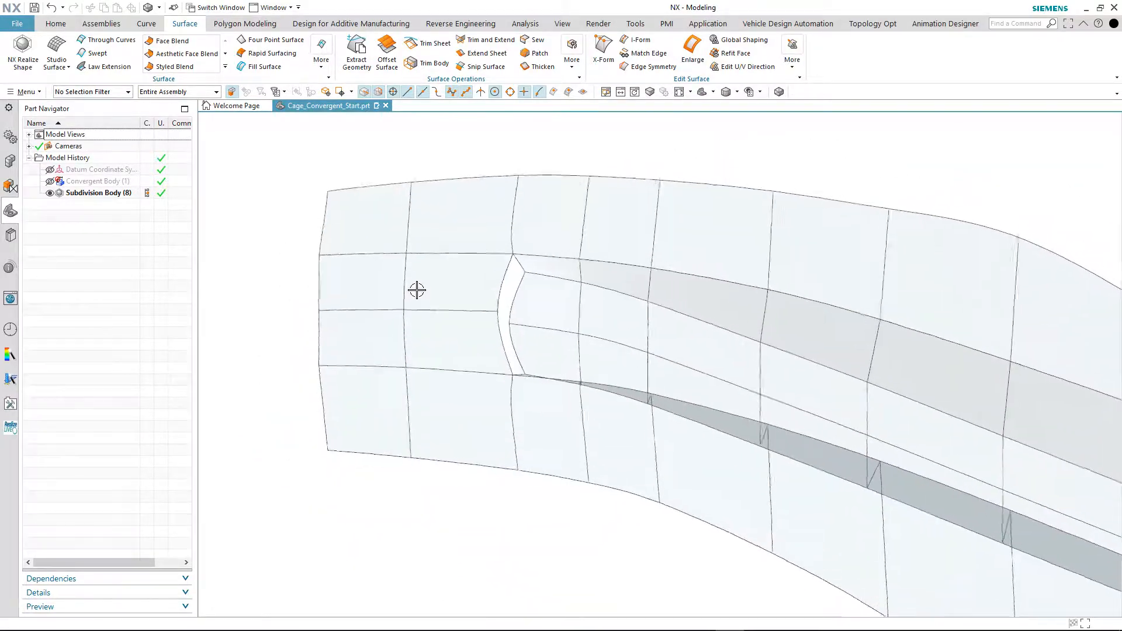
Fill the open gap at the channel's closed end from its six bounding edges with G0 continuity, patched into the part.
left_click(259, 66)
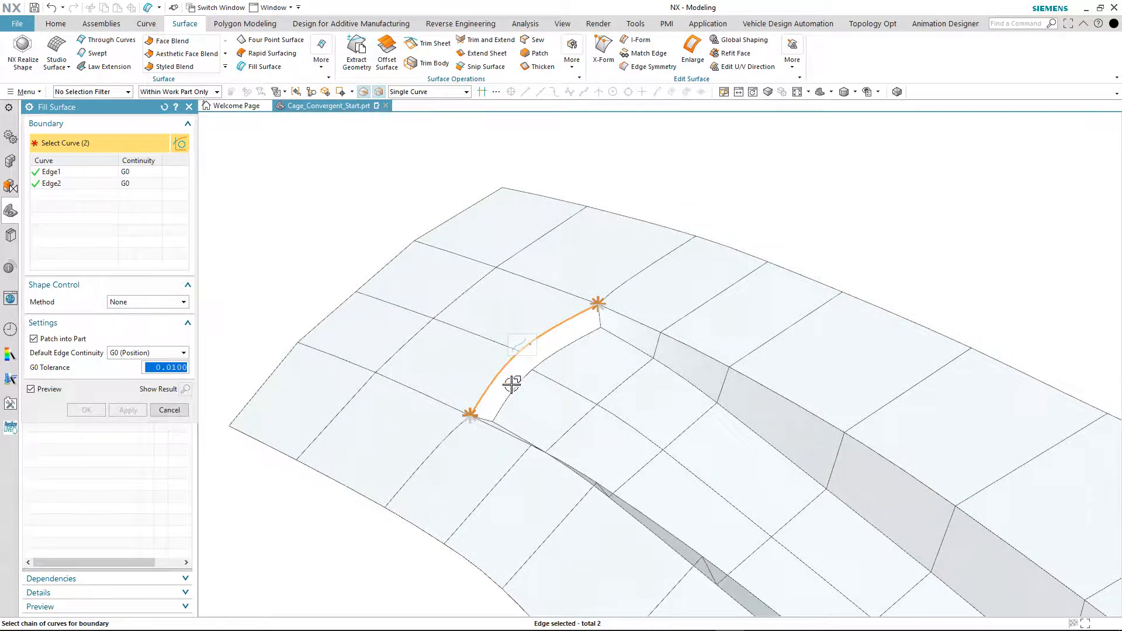
middle_click_drag(512, 384, 503, 409)
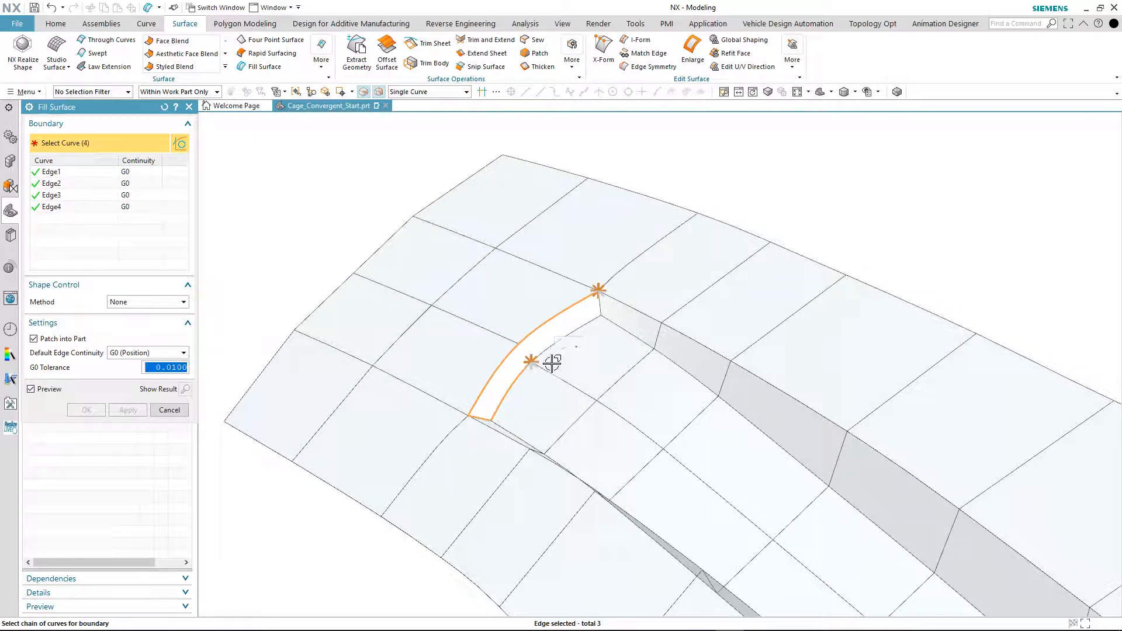
left_click(600, 304)
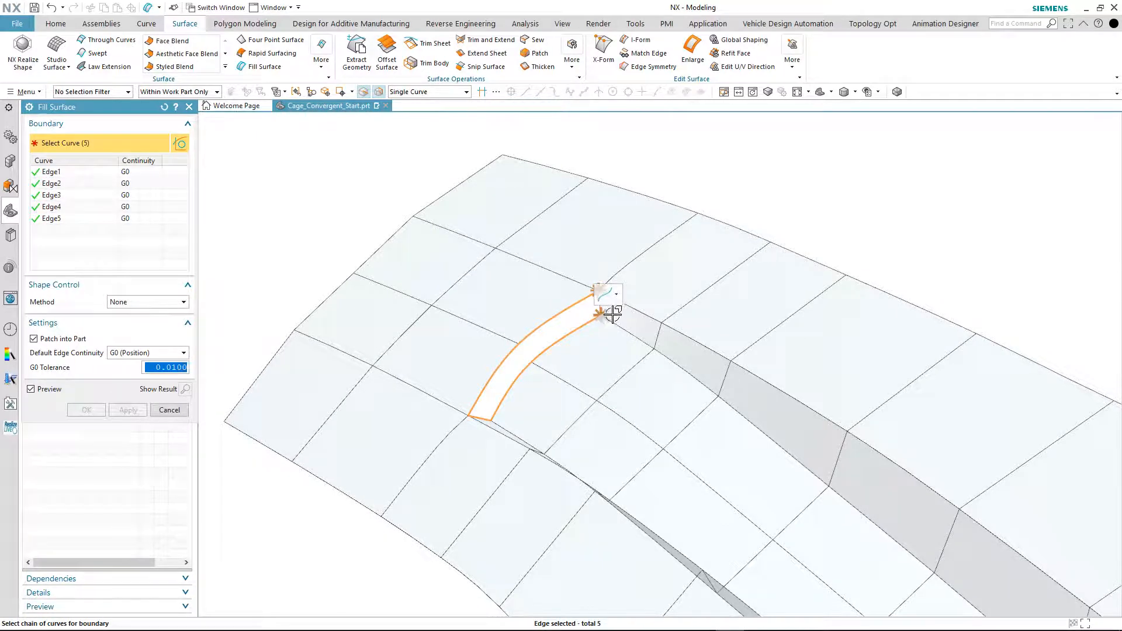
scroll(612, 314, "up", 5)
left_click(568, 253)
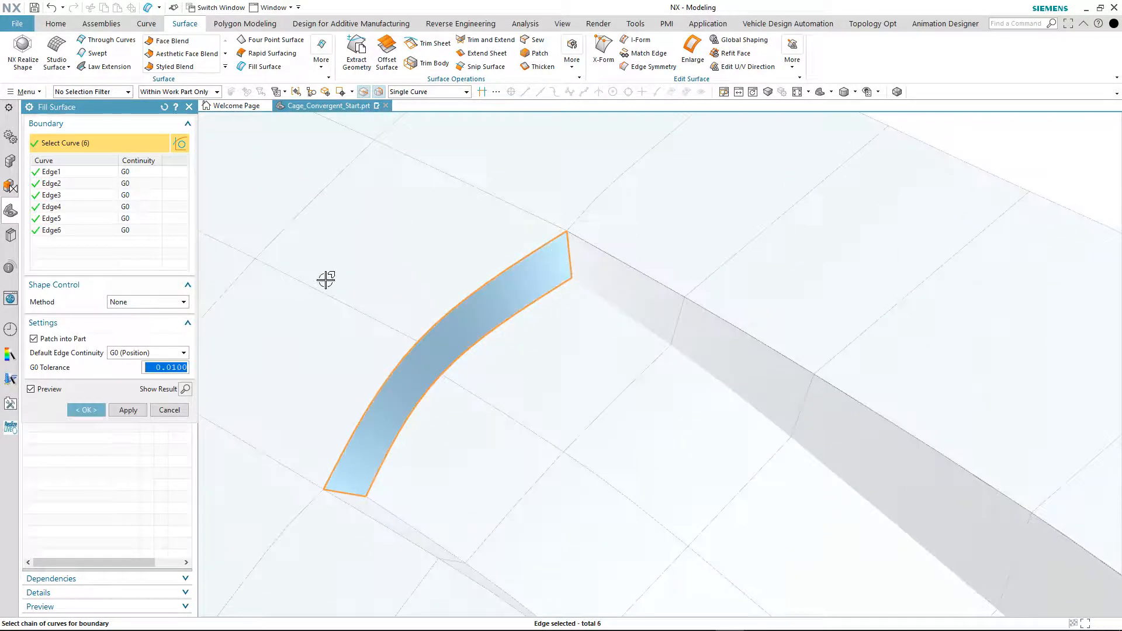
left_click(89, 410)
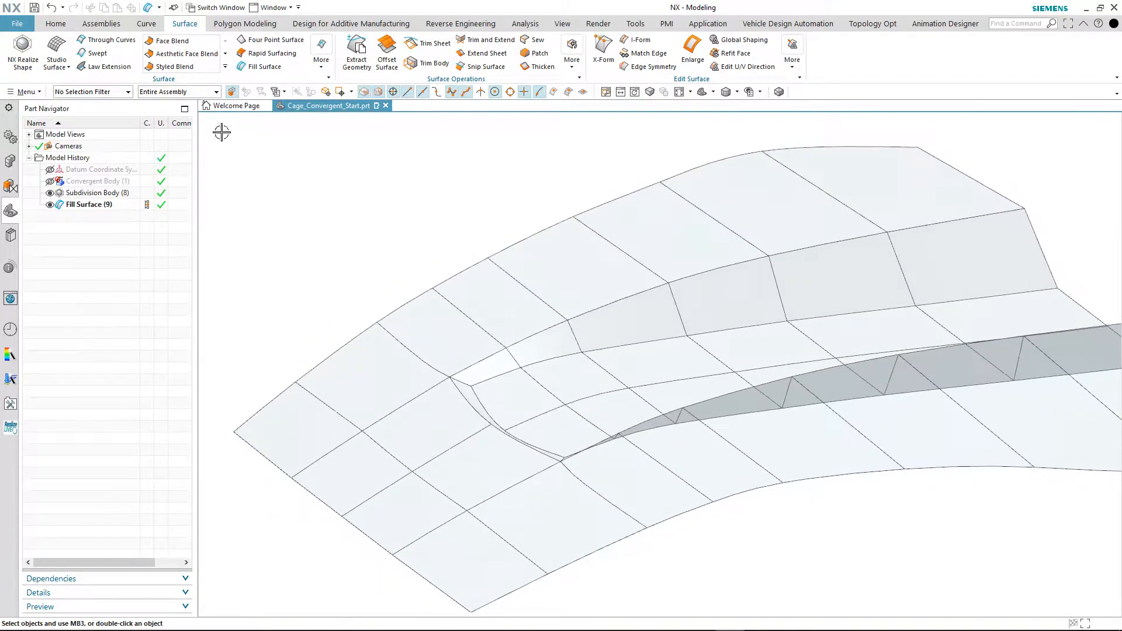
Edge-blend the two edge chains running from the body's narrow end to the channel corners with a 10 mm radius.
left_click(50, 24)
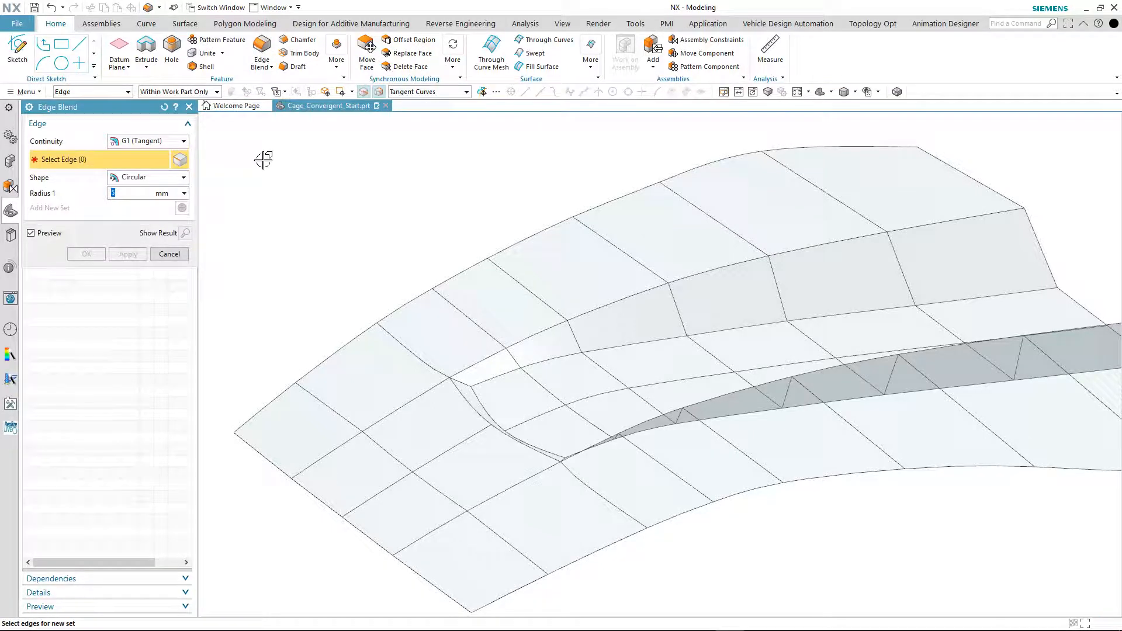
left_click(374, 426)
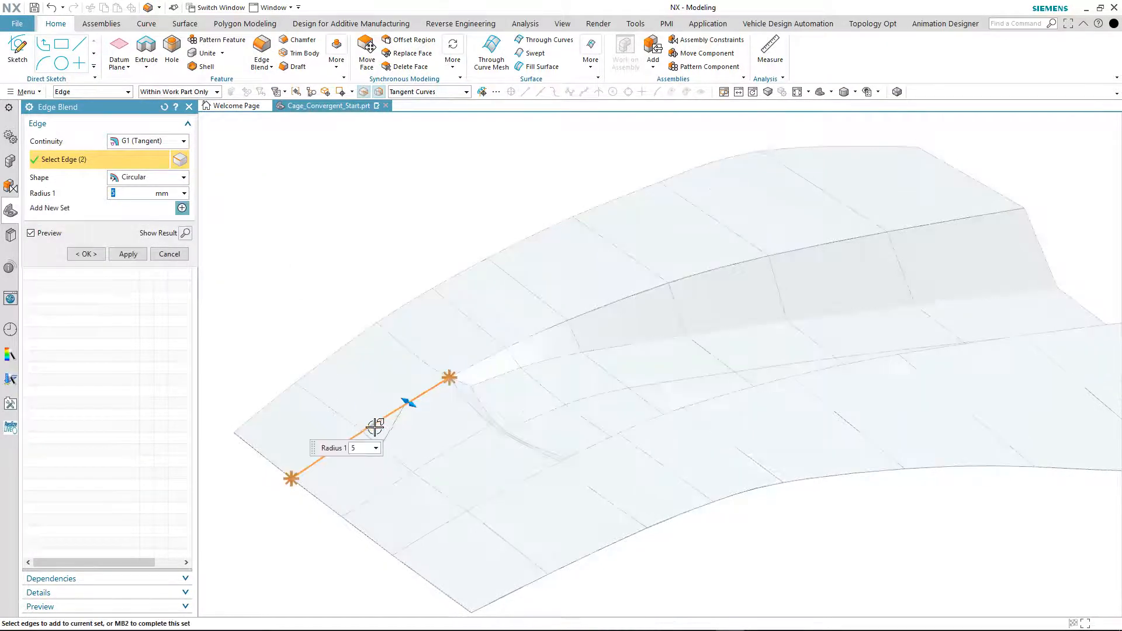
left_click(502, 483)
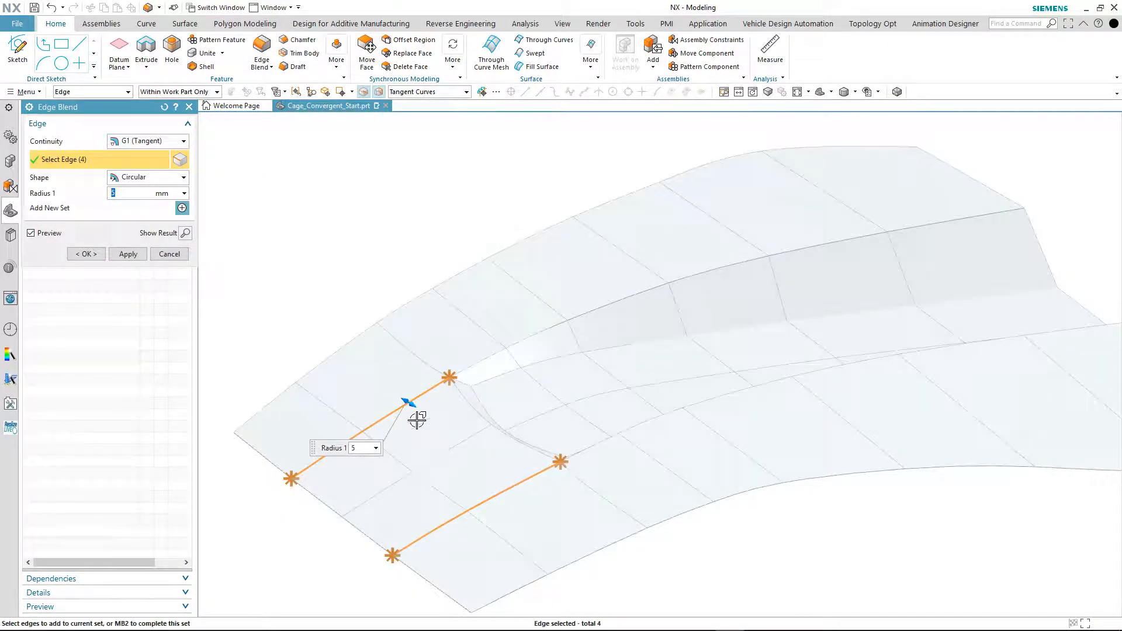
left_click_drag(413, 407, 414, 407)
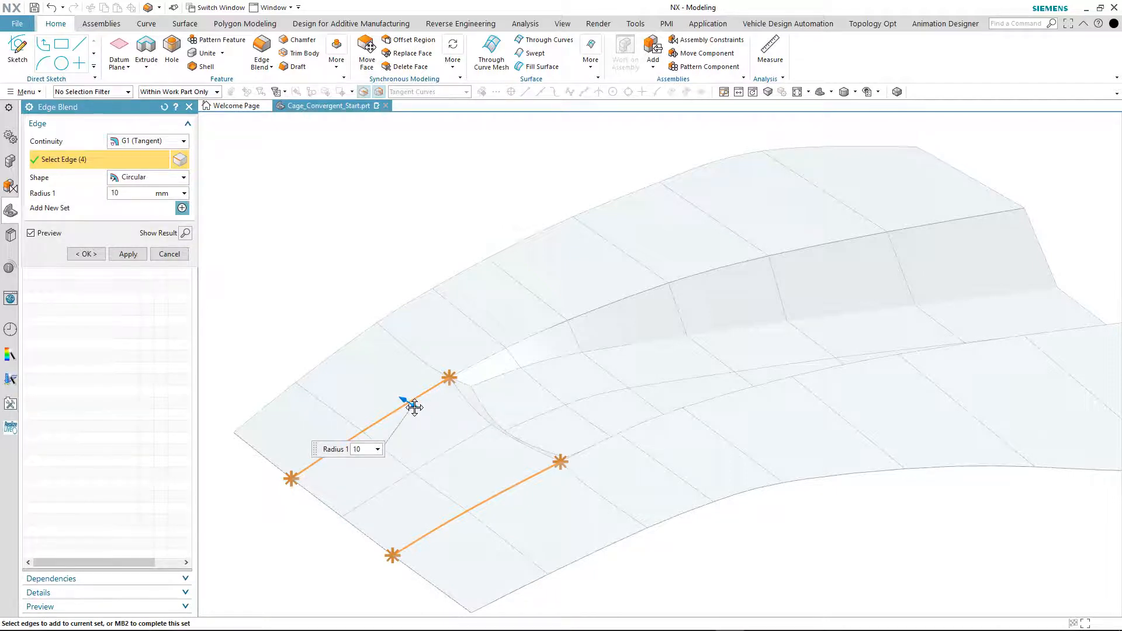
left_click(124, 254)
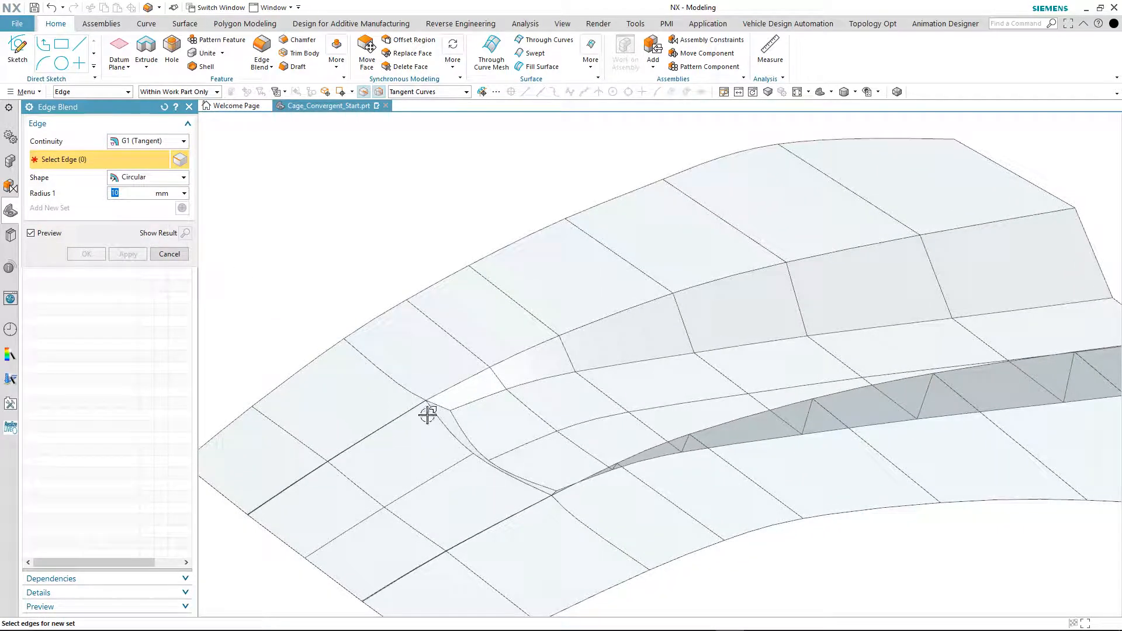
Edge-blend the two short wall corner edges at the channel's closed end, adjusting the radius freehand.
left_click(449, 407)
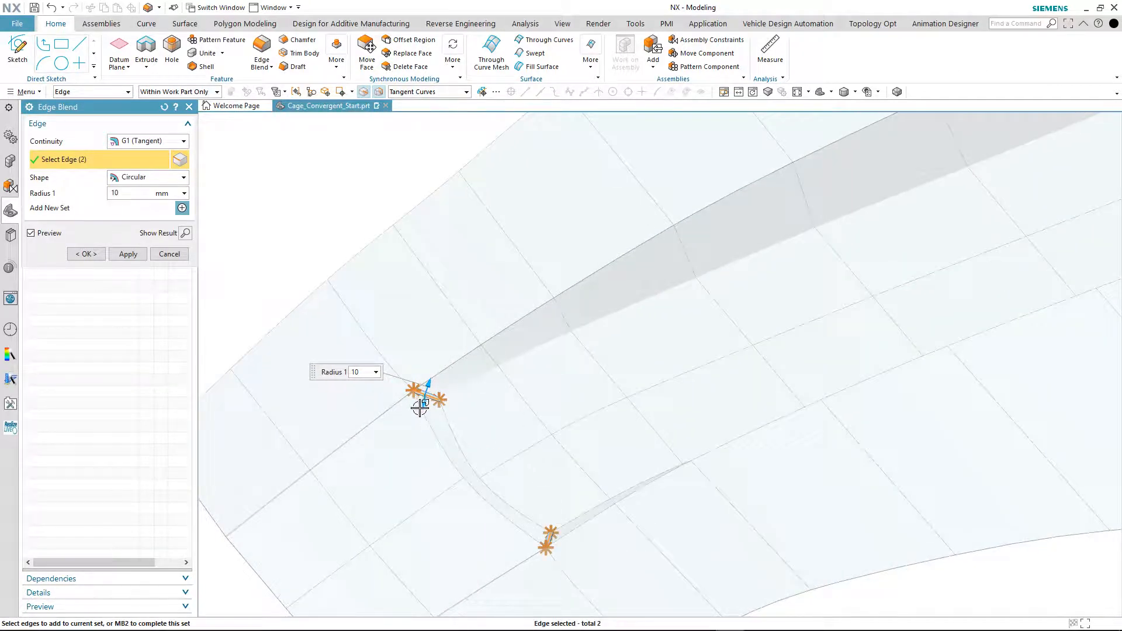
left_click_drag(420, 408, 421, 419)
left_click(119, 256)
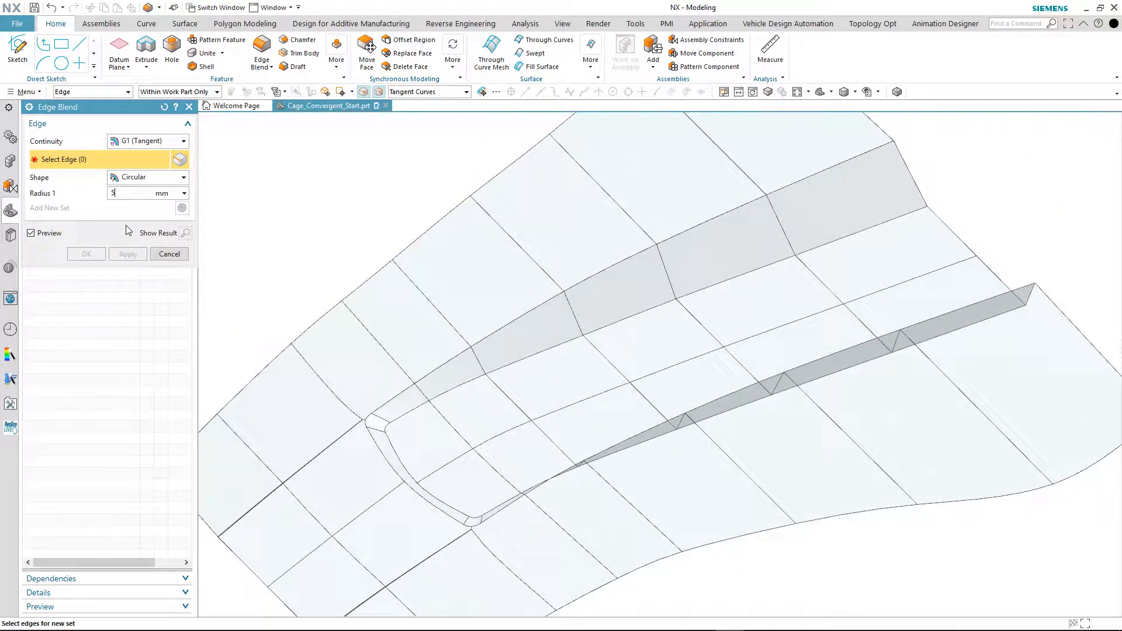
Edge-blend the channel's complete upper rim and floor edge chains with an 8 mm radius, and show the convergent body again.
left_click(510, 321)
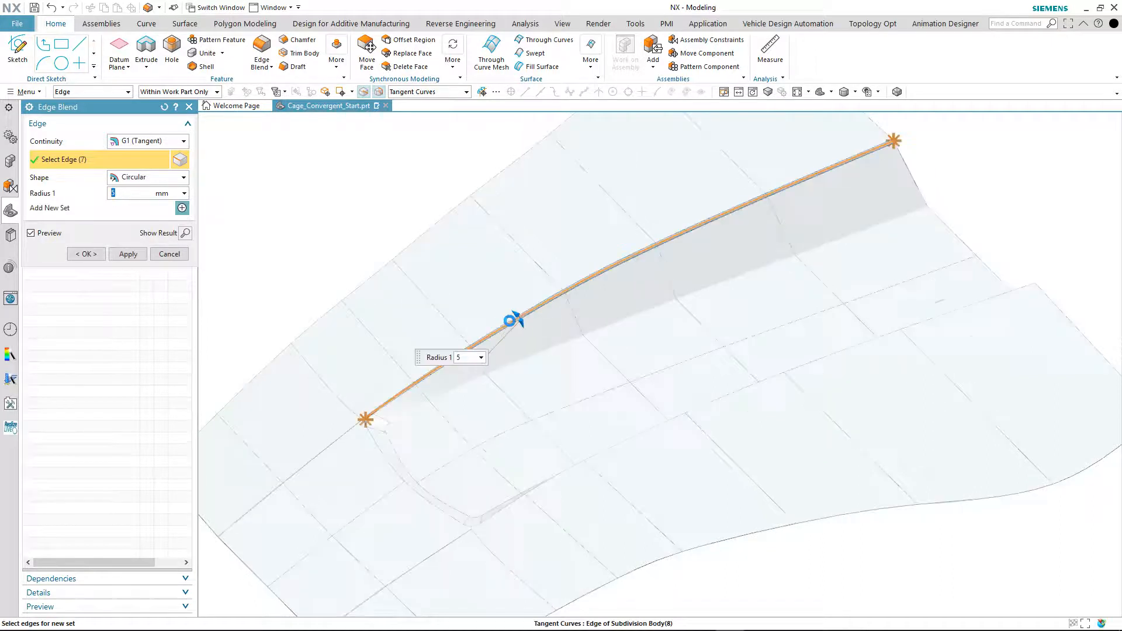
left_click(395, 460)
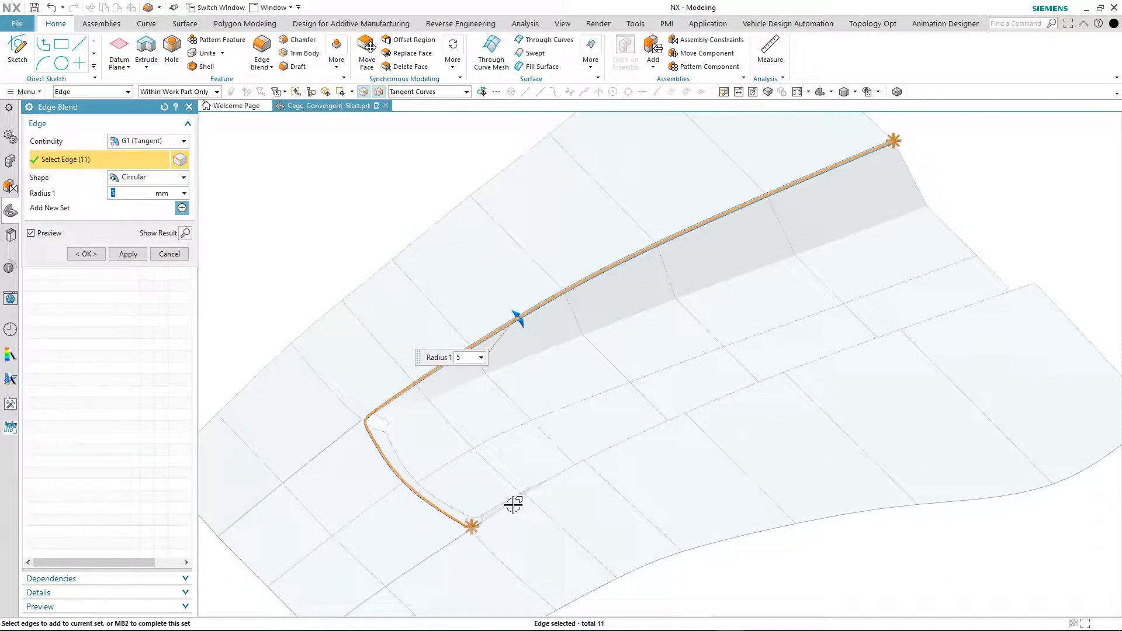
left_click(513, 502)
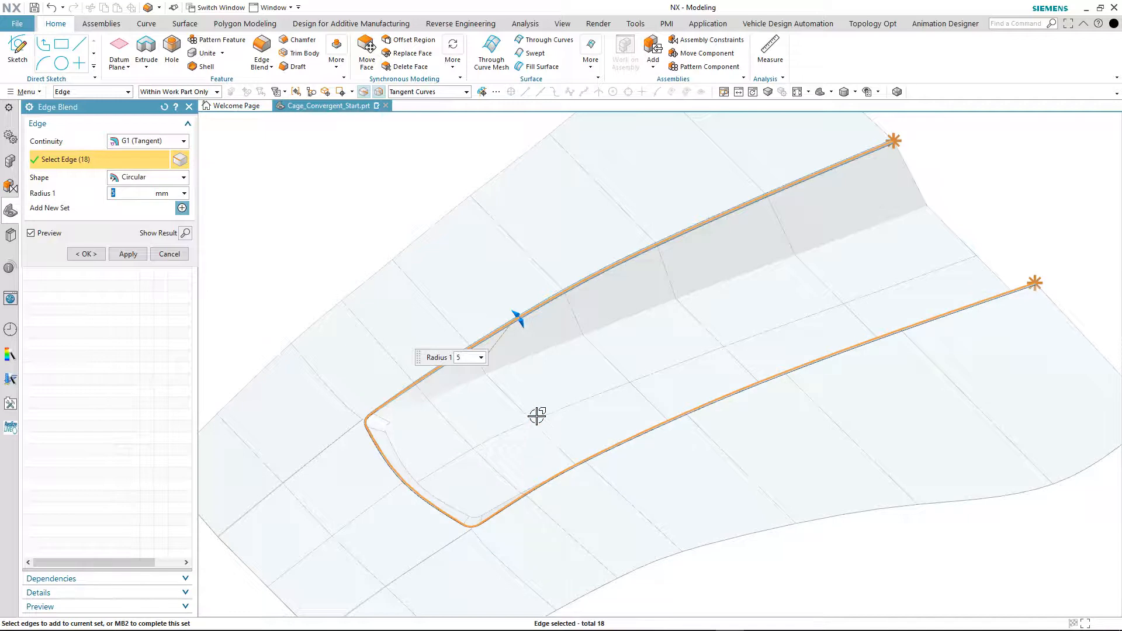
left_click(457, 389)
left_click(453, 388)
middle_click_drag(391, 318, 310, 249)
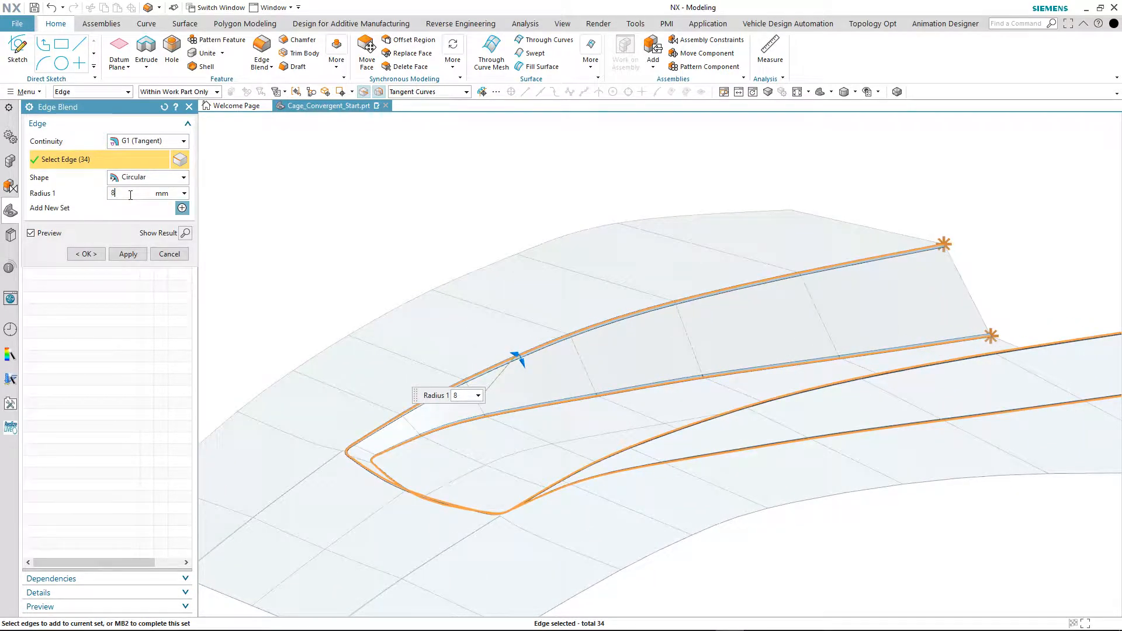
key("Return")
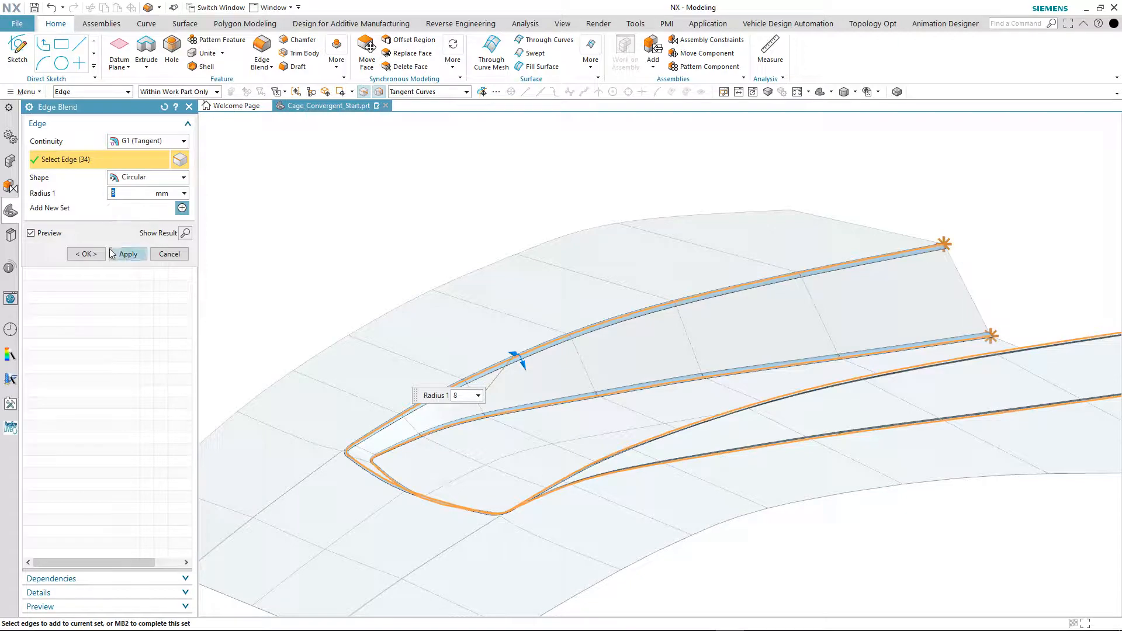
left_click(86, 254)
mouse_move(262, 217)
middle_mouse_down()
mouse_move(363, 180)
mouse_move(567, 156)
mouse_move(262, 168)
mouse_move(275, 184)
middle_mouse_up()
left_click(50, 181)
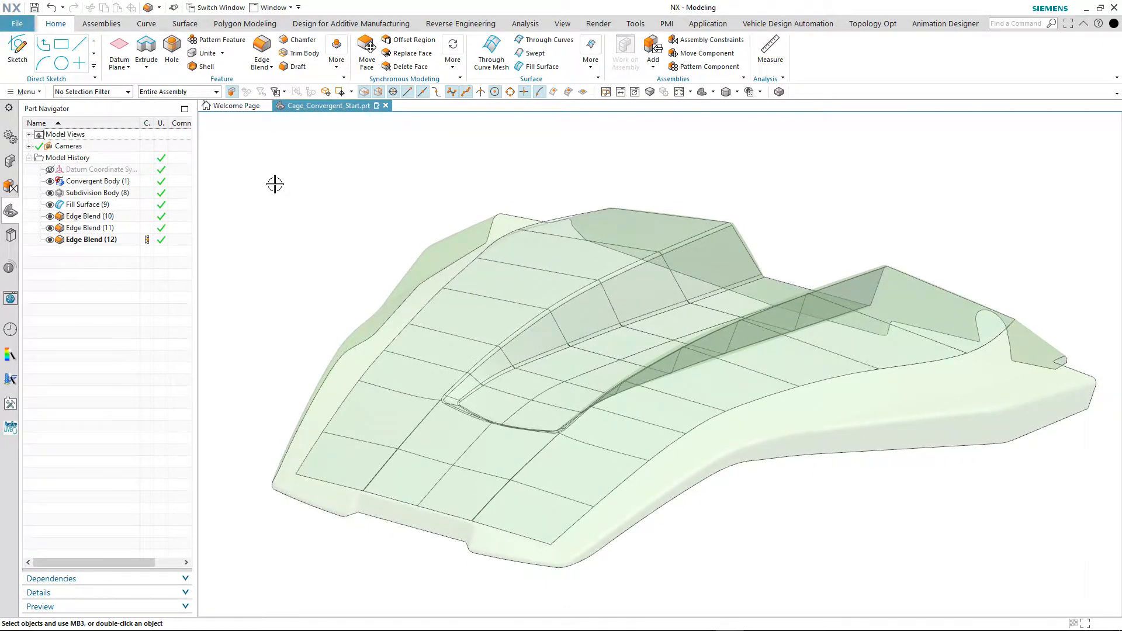